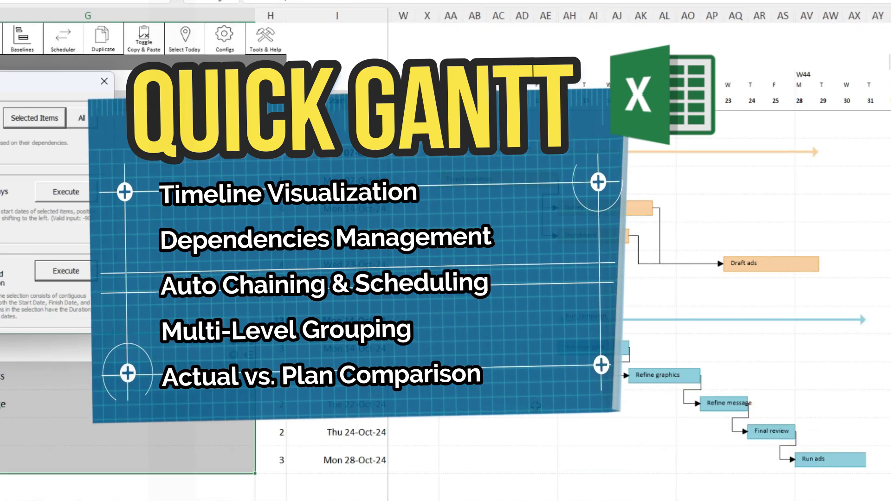
# Step: Enter 'Sample Task 002' as the next task name in the task list
pyautogui.write('Samp')
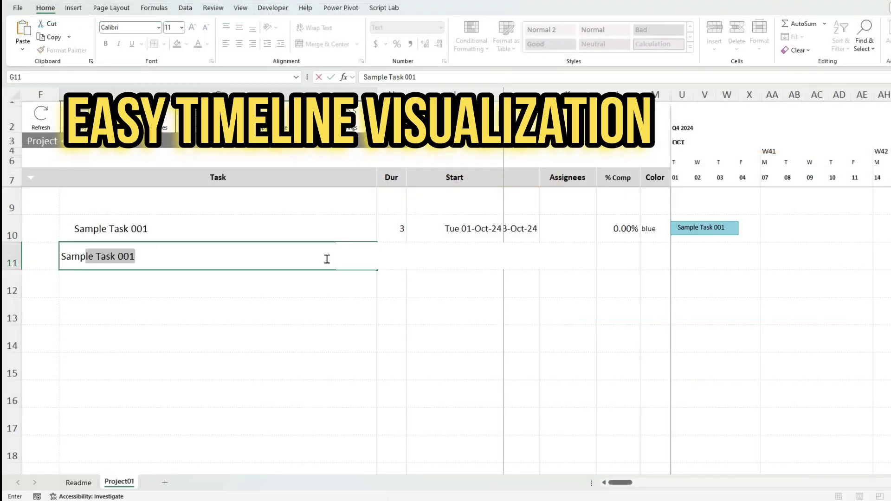
pyautogui.write('le Task 002')
pyautogui.press('Tab')
pyautogui.click(750, 256)
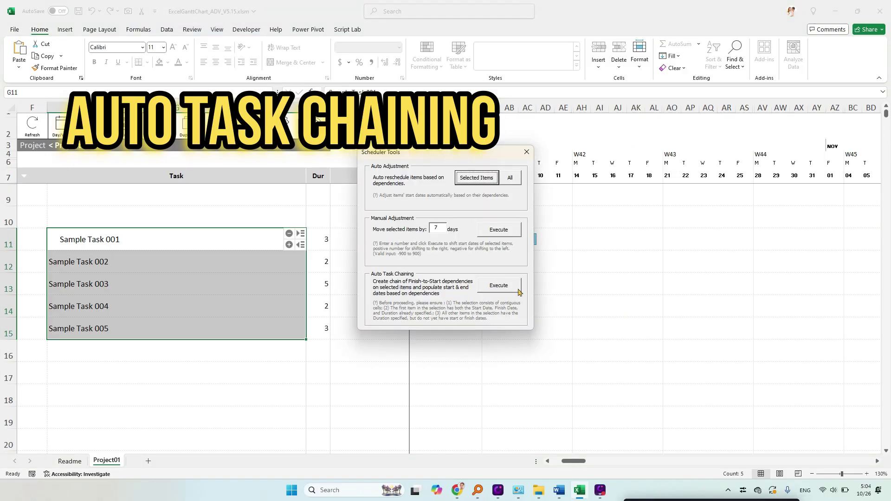
# Step: Chain the sample tasks' dates with Auto Task Chaining and adjust the selected tasks' schedule
pyautogui.click(518, 290)
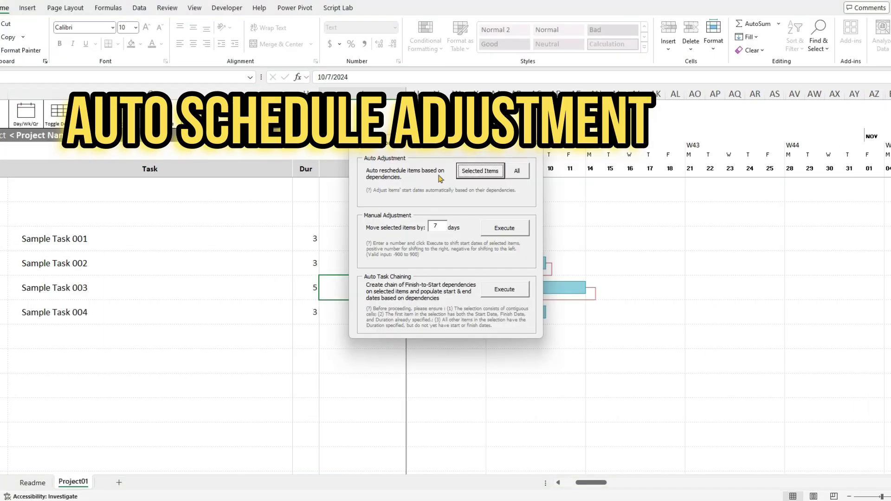
pyautogui.click(480, 171)
pyautogui.click(528, 306)
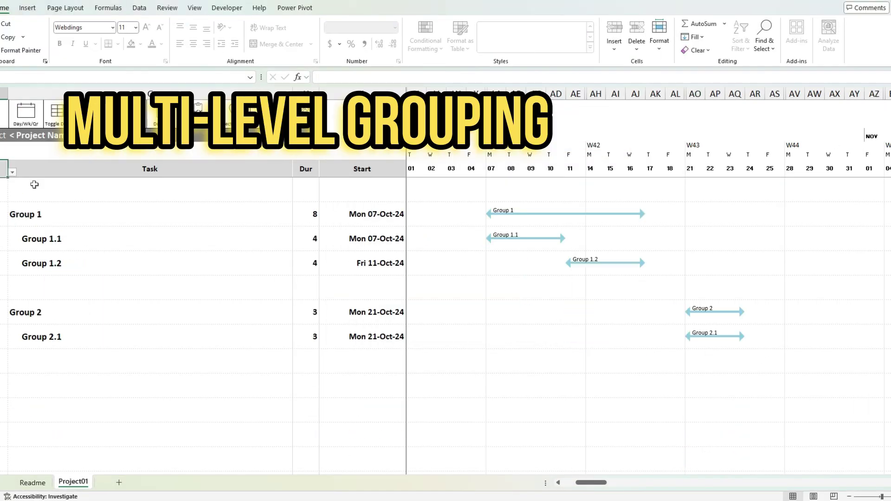
# Step: Collapse the task groups, pick a new start date for Target audience, and switch to the weekly scale
pyautogui.click(11, 180)
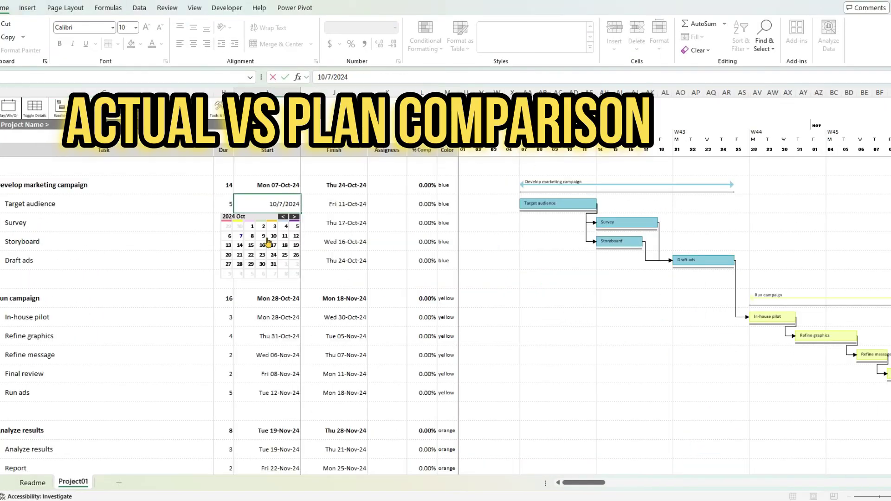
pyautogui.click(272, 239)
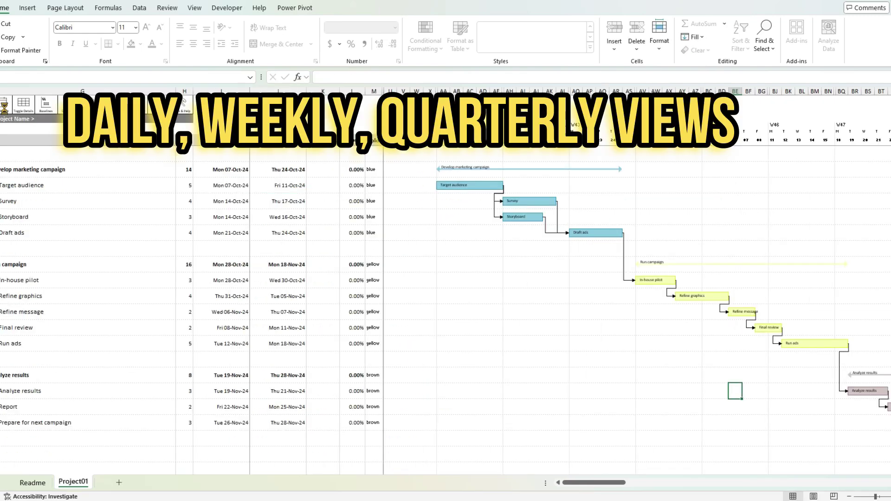
pyautogui.click(4, 110)
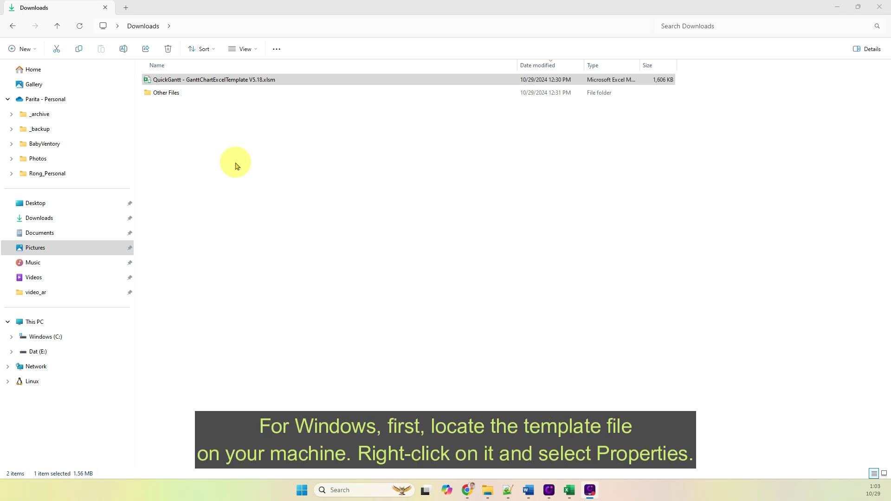
# Step: Tick Unblock in the Properties of the QuickGantt GanttChartExcelTemplate V5.18.xlsm file and apply it
pyautogui.click(274, 81)
pyautogui.rightClick(275, 81)
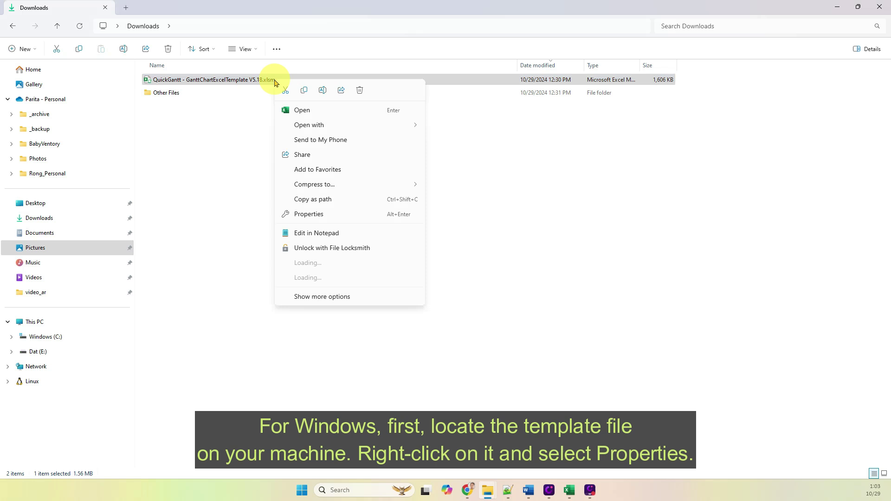
pyautogui.click(420, 216)
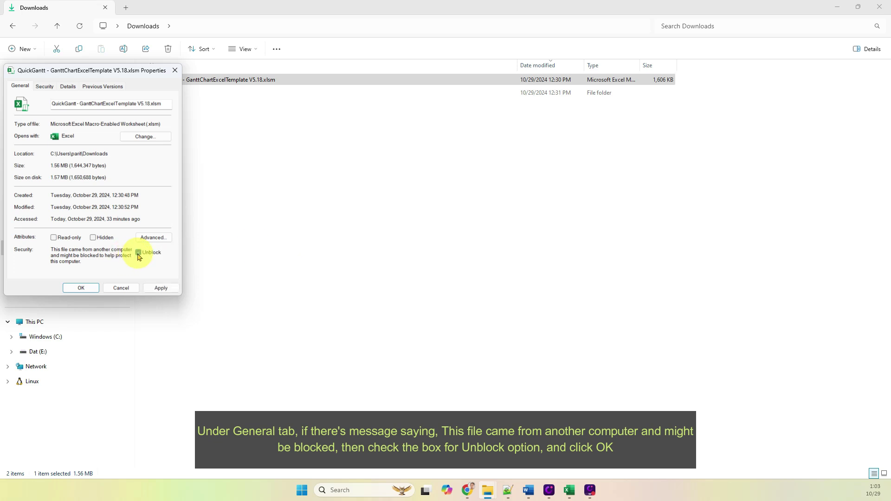
pyautogui.click(138, 254)
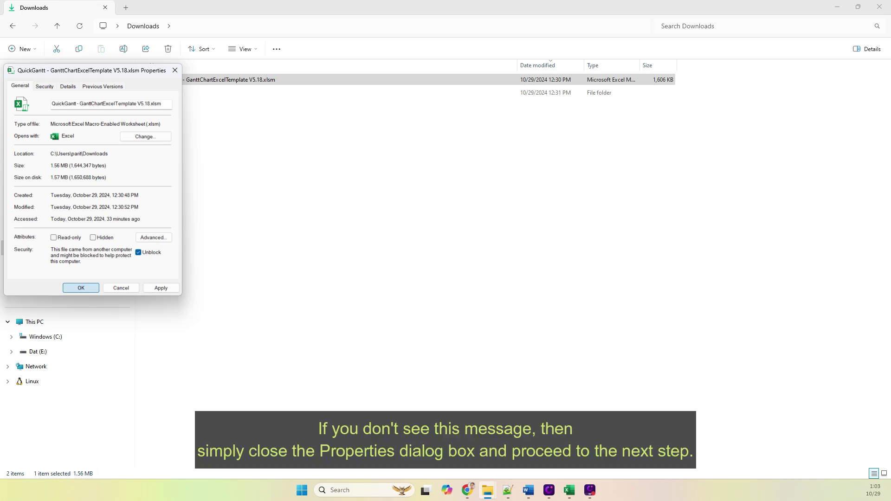
pyautogui.click(88, 289)
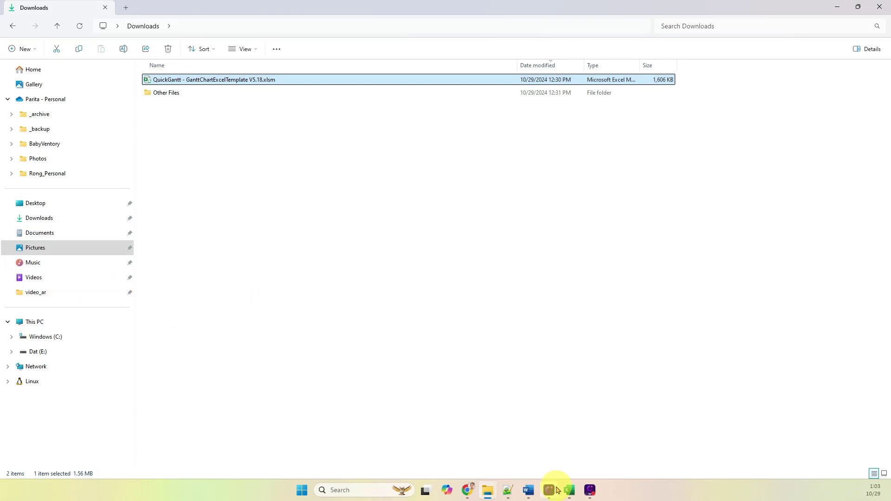
# Step: In Trust Center Macro Settings, choose 'Disable VBA macros with notification' and close Options
pyautogui.click(574, 491)
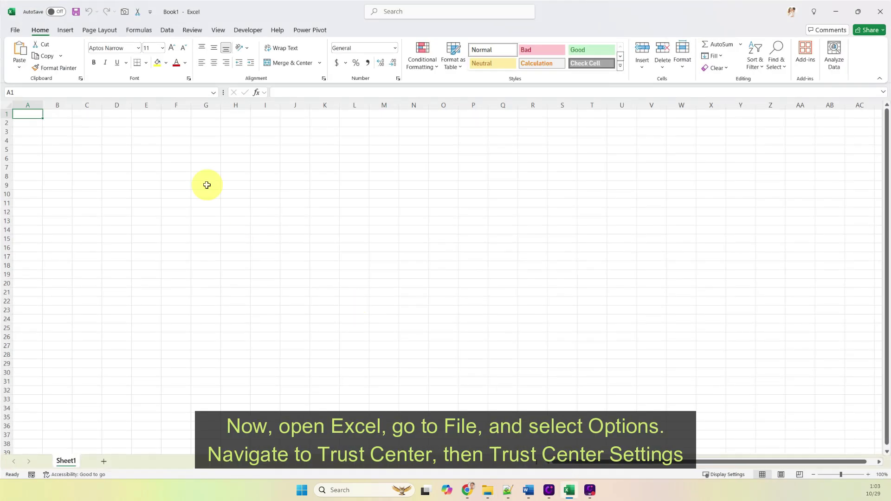
pyautogui.click(17, 30)
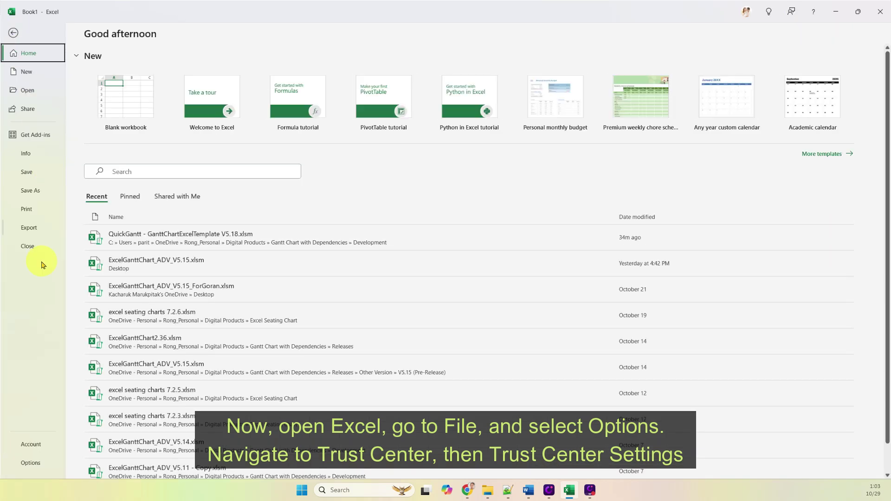
pyautogui.click(39, 463)
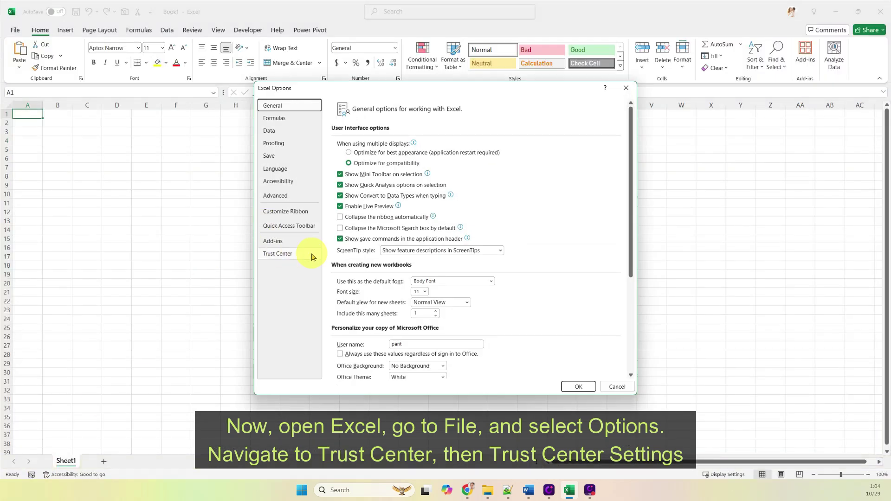
pyautogui.click(311, 254)
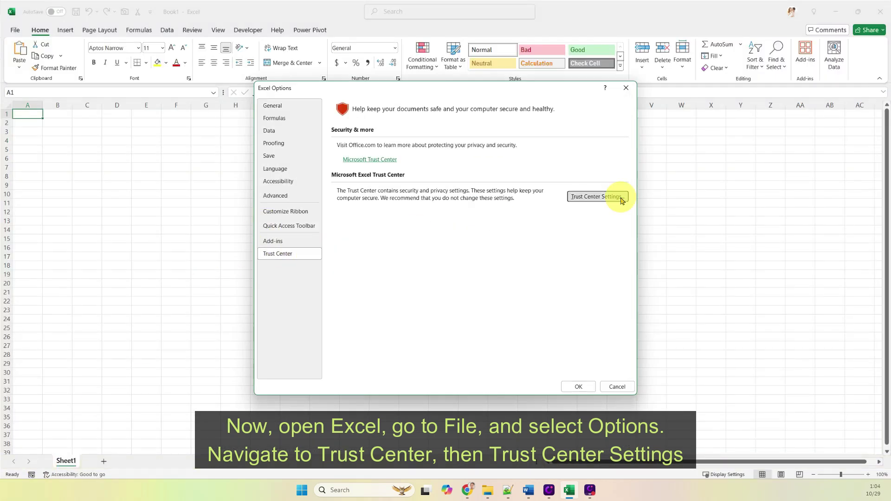
pyautogui.click(597, 197)
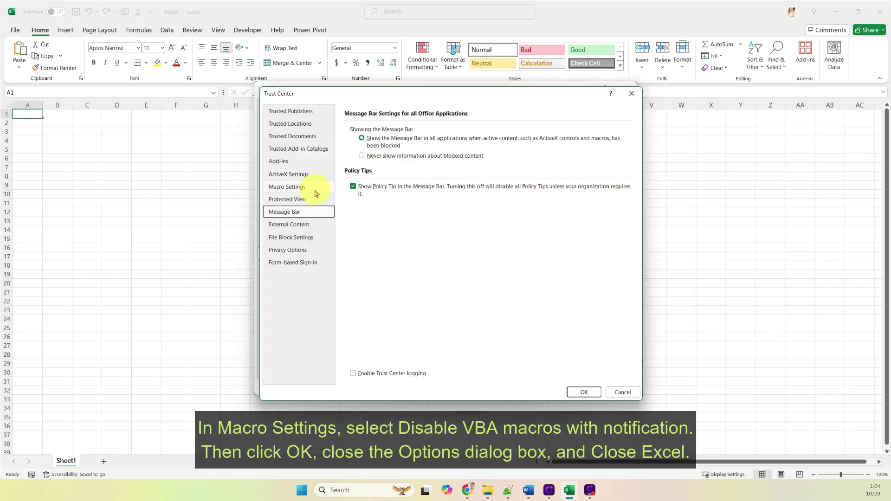
pyautogui.click(314, 189)
pyautogui.click(404, 144)
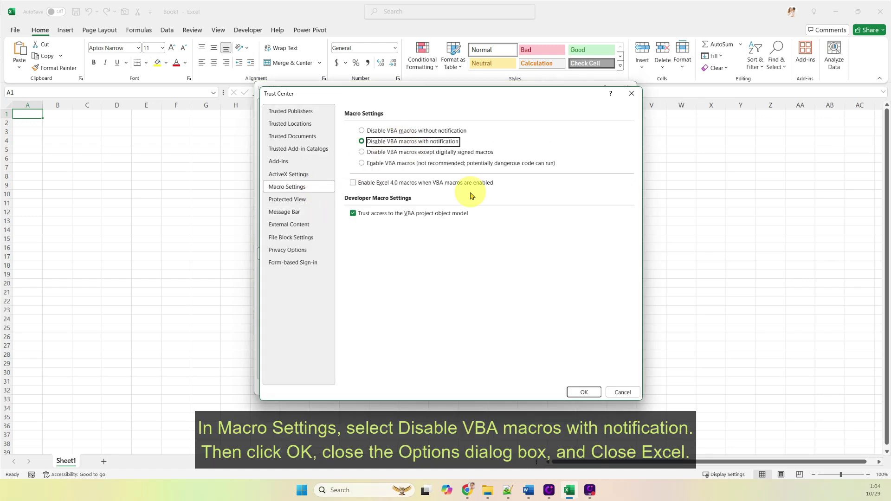
pyautogui.click(585, 392)
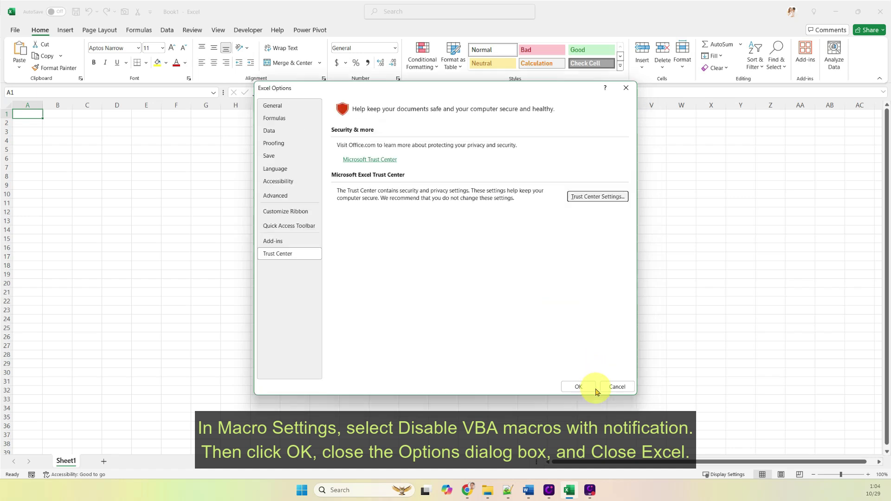
pyautogui.click(623, 90)
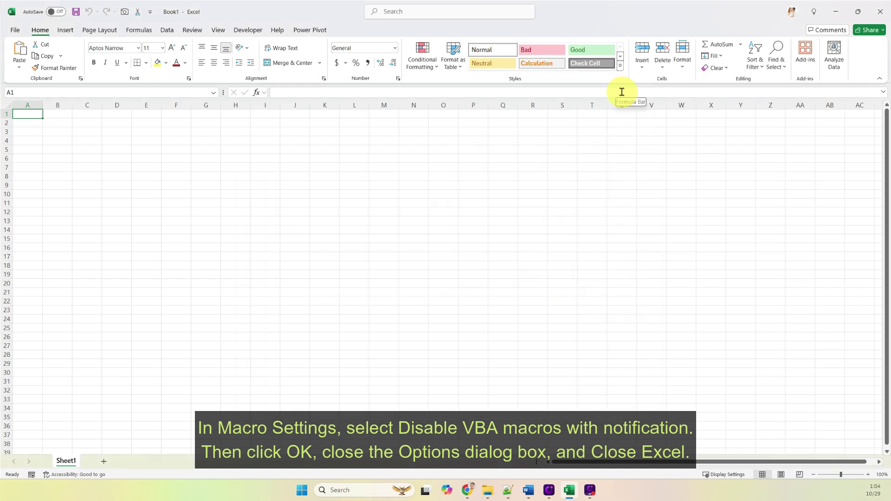
# Step: Close the blank Excel workbook and open the QuickGantt .xlsm template from Downloads
pyautogui.click(880, 13)
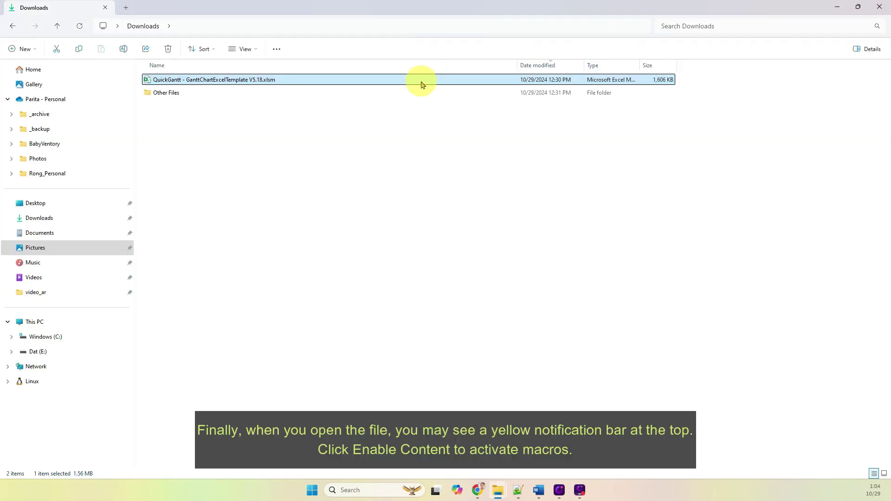
pyautogui.doubleClick(423, 84)
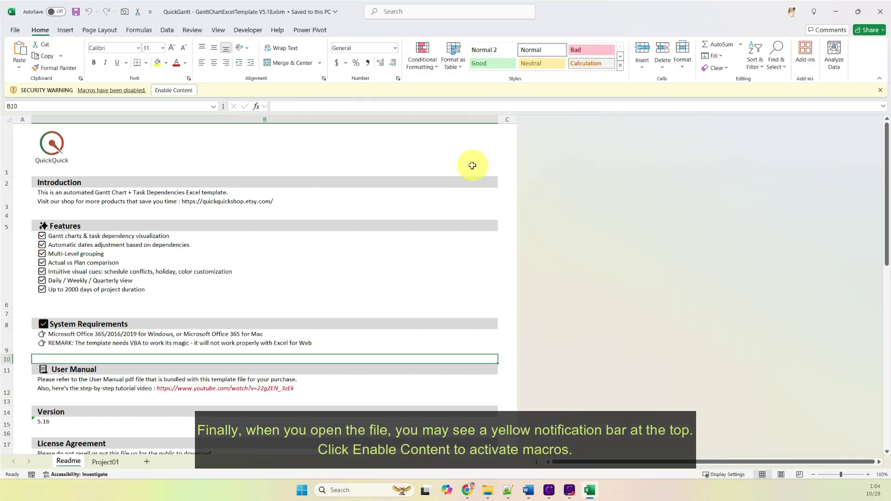
# Step: Enable the template's macros and review the macro security options in Excel Preferences
pyautogui.click(188, 96)
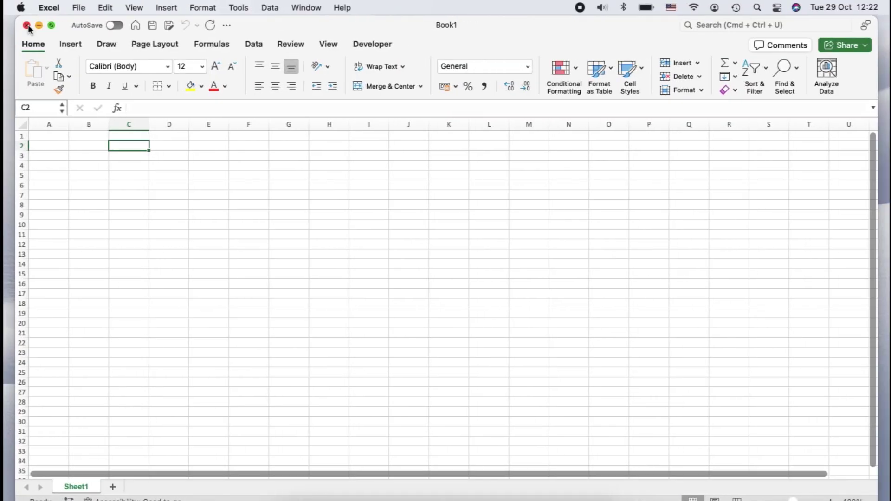
pyautogui.click(48, 8)
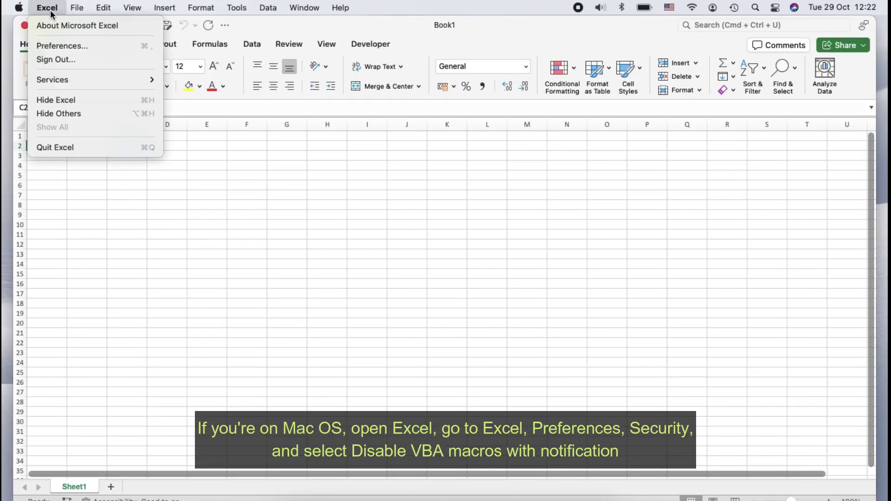
pyautogui.click(113, 46)
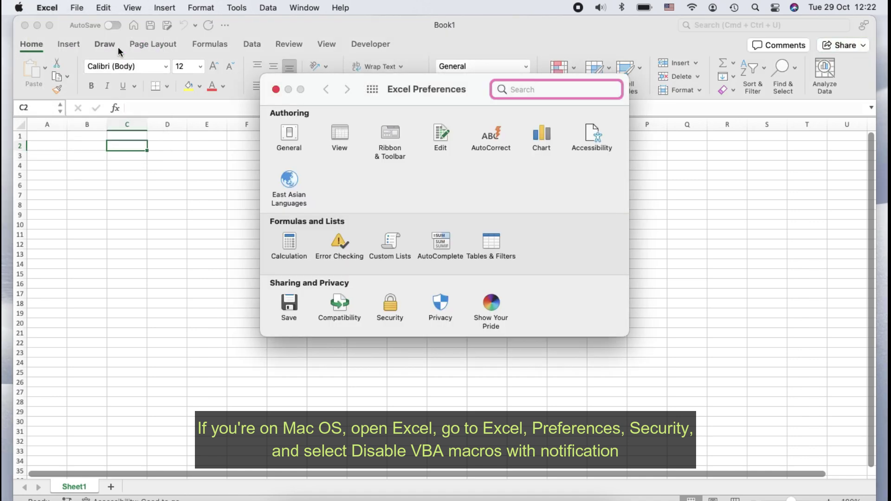
pyautogui.click(391, 305)
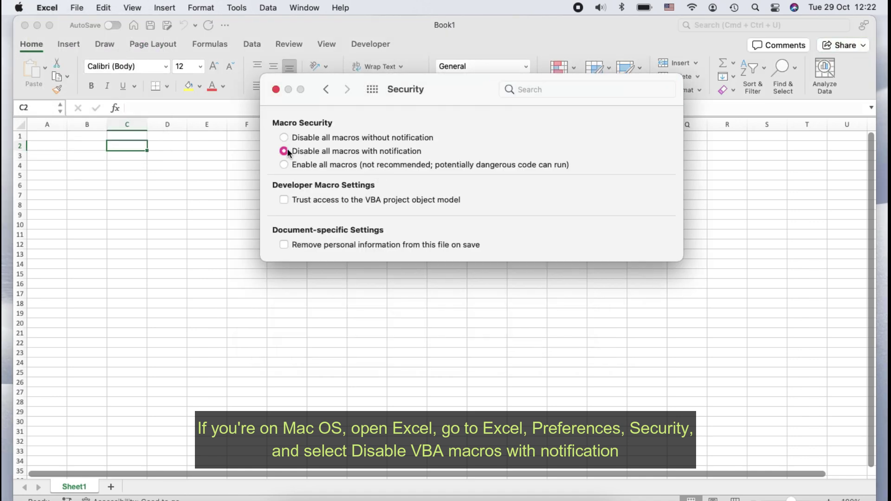
pyautogui.click(276, 89)
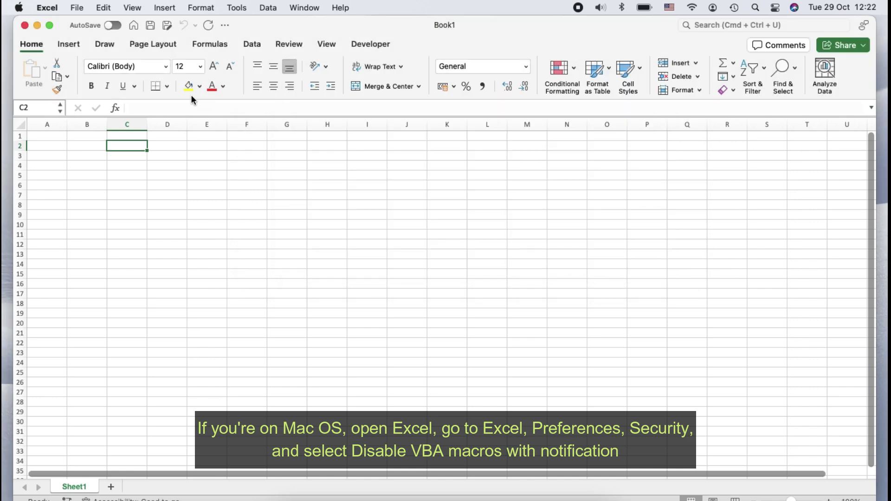
# Step: Open the most recent workbook from File > Open Recent
pyautogui.click(77, 8)
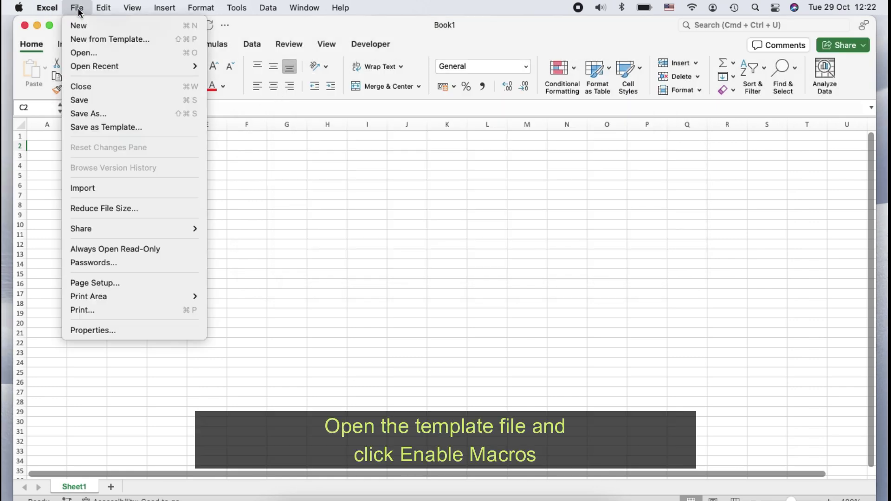
pyautogui.moveTo(179, 67)
pyautogui.click(245, 66)
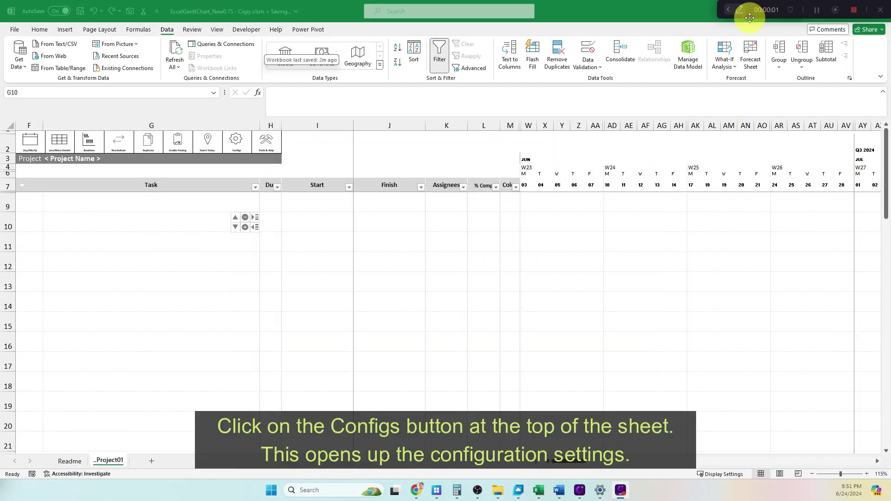
# Step: In the project configuration, enter '1 j' as the start date and add a 22 July holiday
pyautogui.click(236, 145)
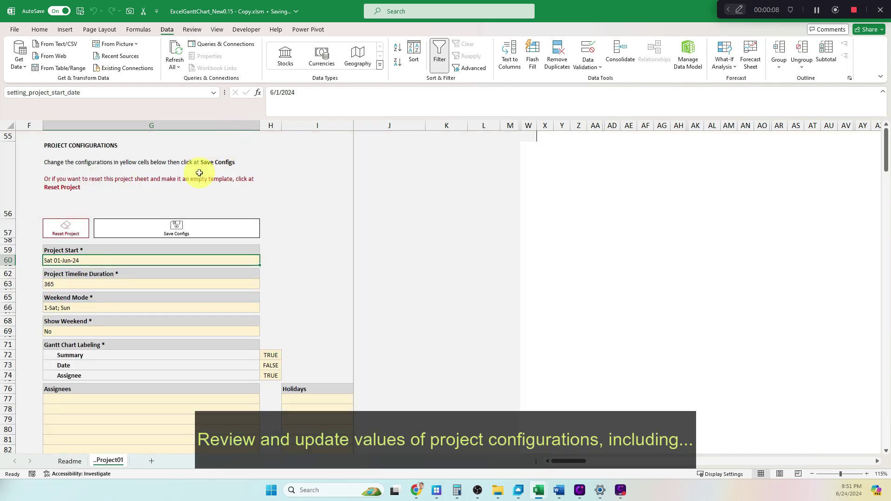
pyautogui.write('1 jul')
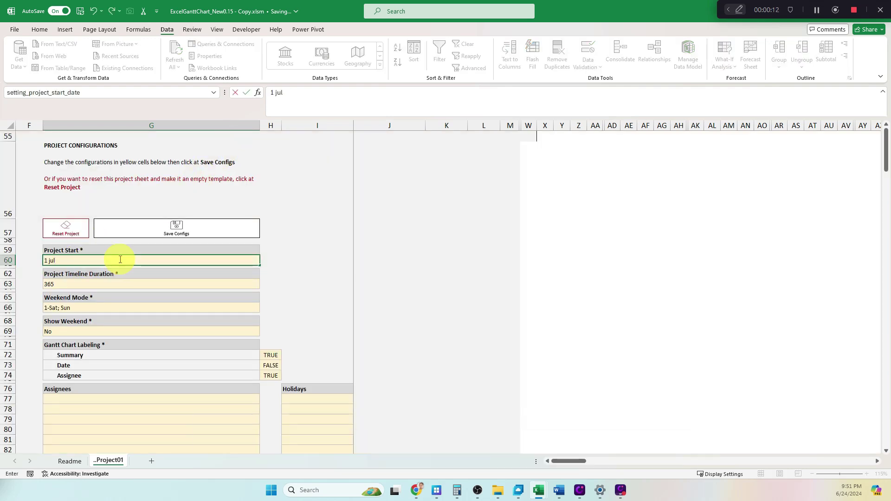
pyautogui.press('Return')
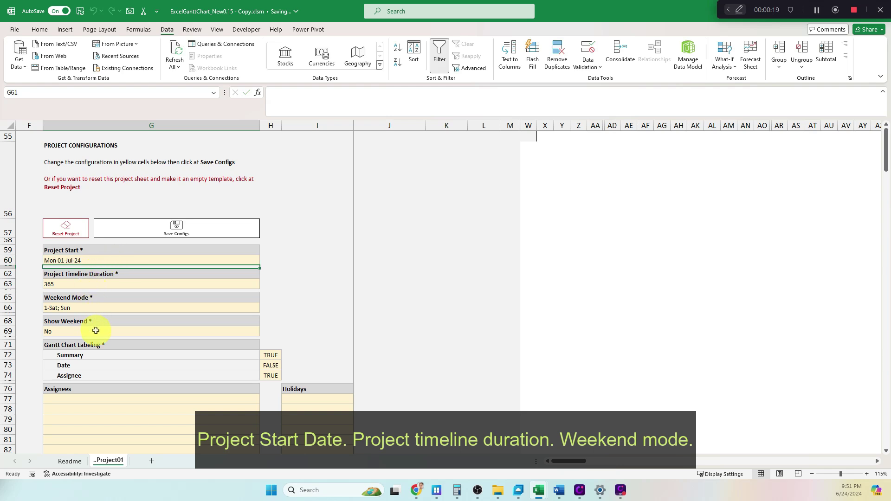
pyautogui.scroll(-1, 149, 339)
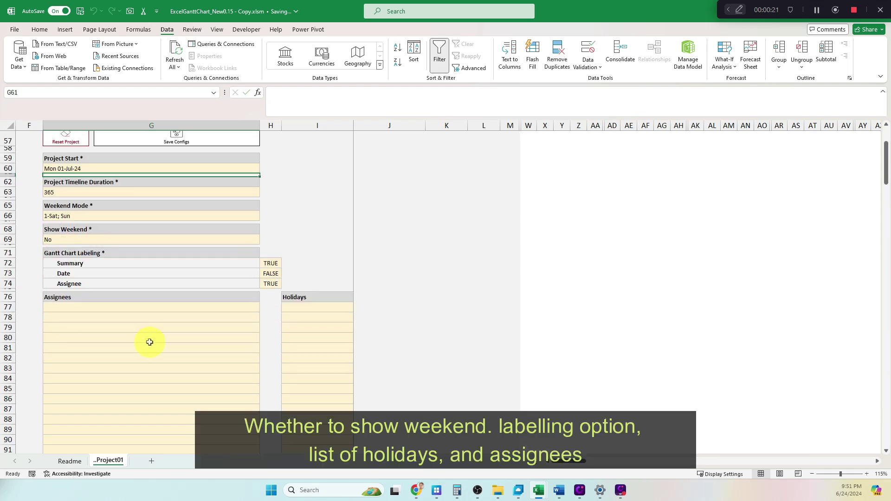
pyautogui.click(294, 310)
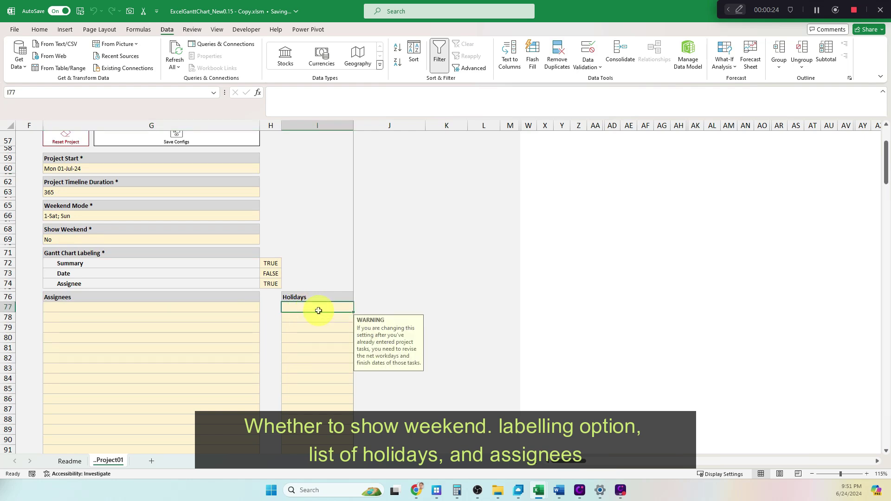
pyautogui.write('22 july')
pyautogui.press('Return')
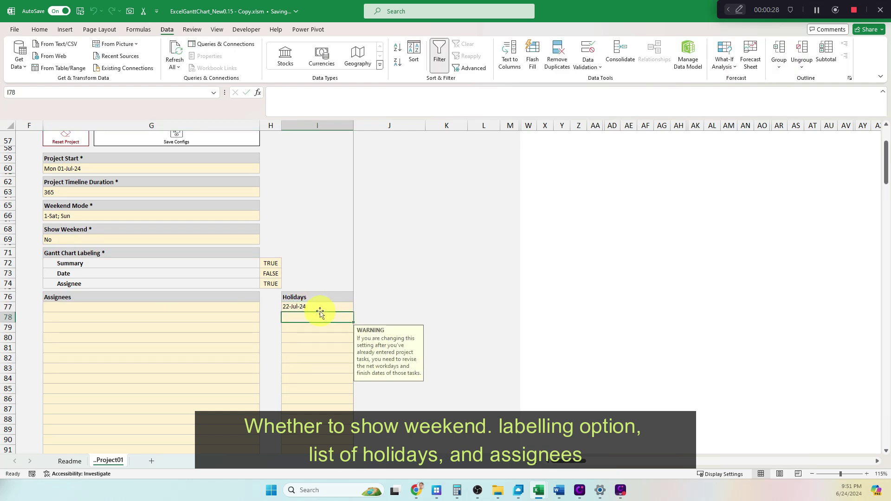
# Step: Add three assignee names and save the configuration with Save Configs
pyautogui.click(235, 305)
pyautogui.write('David')
pyautogui.press('Return')
pyautogui.write('Jack')
pyautogui.press('Return')
pyautogui.write('Catherine')
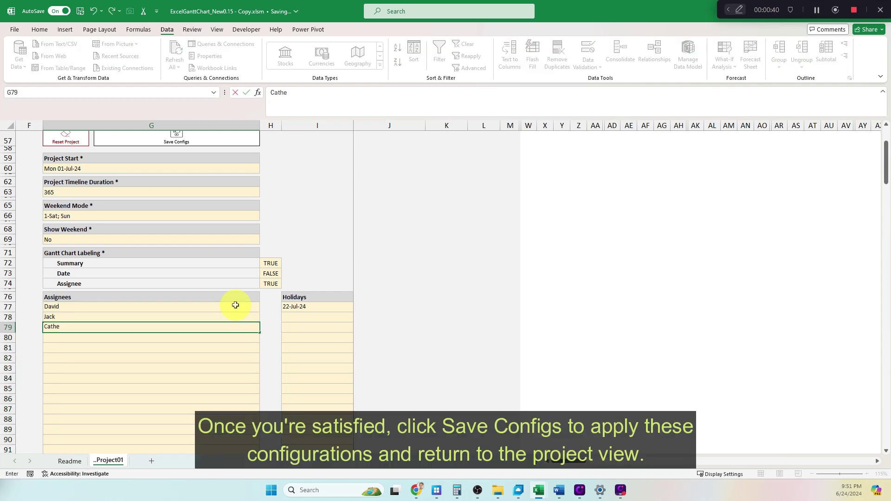
pyautogui.press('Return')
pyautogui.scroll(1, 247, 312)
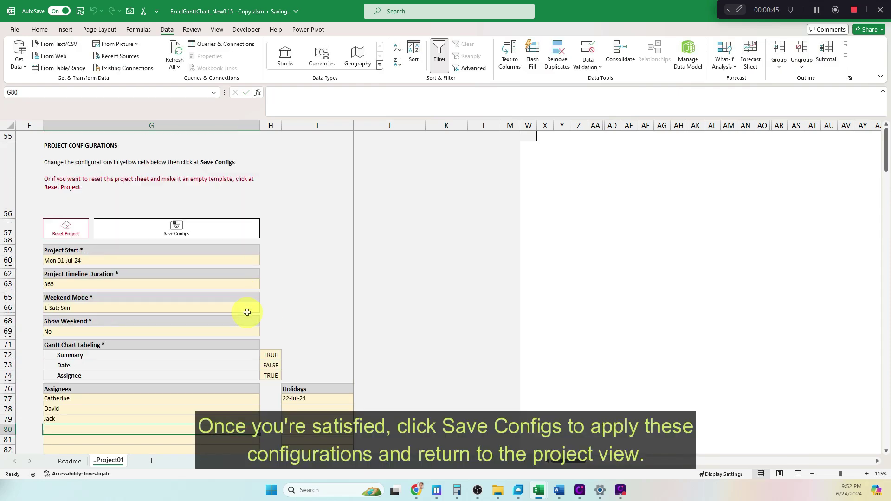
pyautogui.click(182, 230)
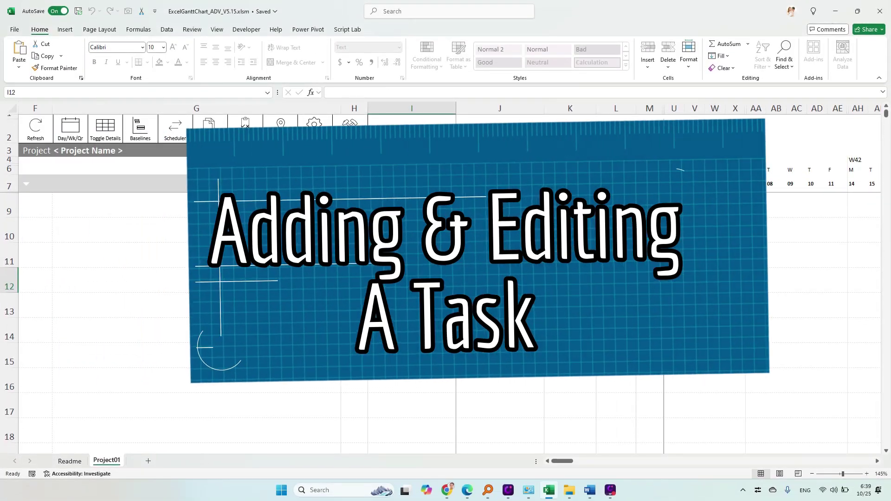
# Step: Add Sample Task 001 with a 3-day duration starting 01-Oct-24 from the date picker
pyautogui.click(260, 228)
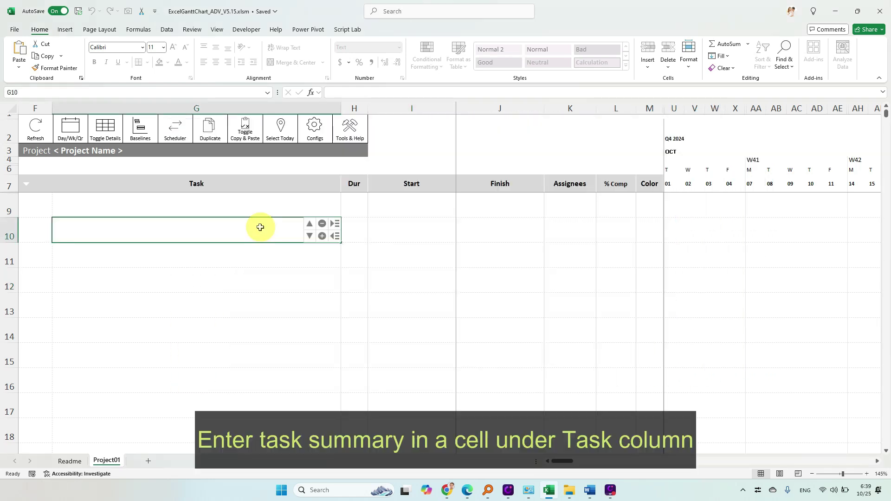
pyautogui.write('Sample Task 001')
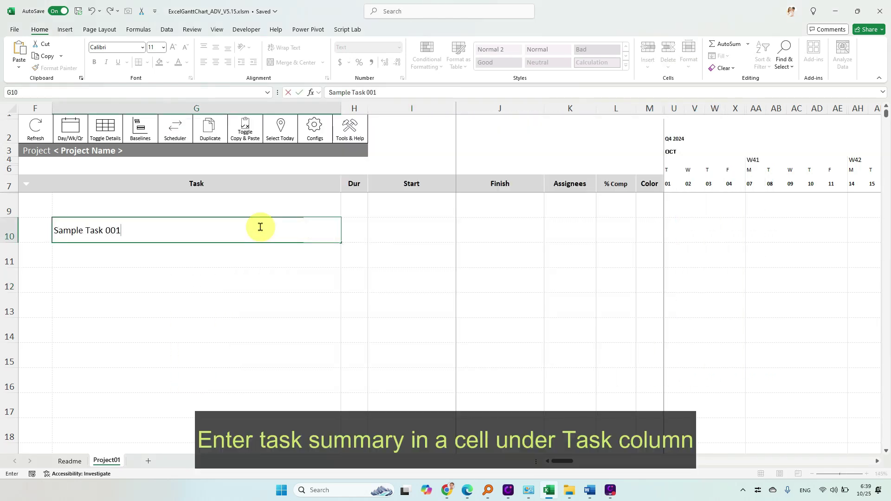
pyautogui.press('Return')
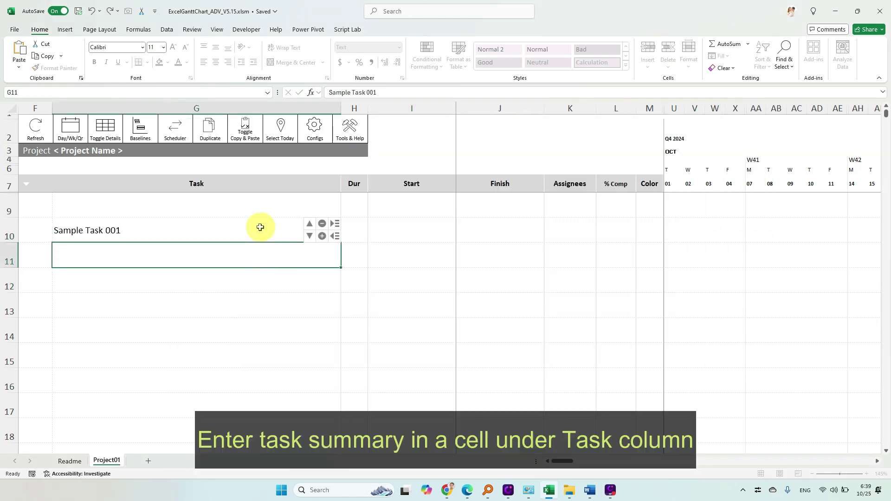
pyautogui.click(351, 225)
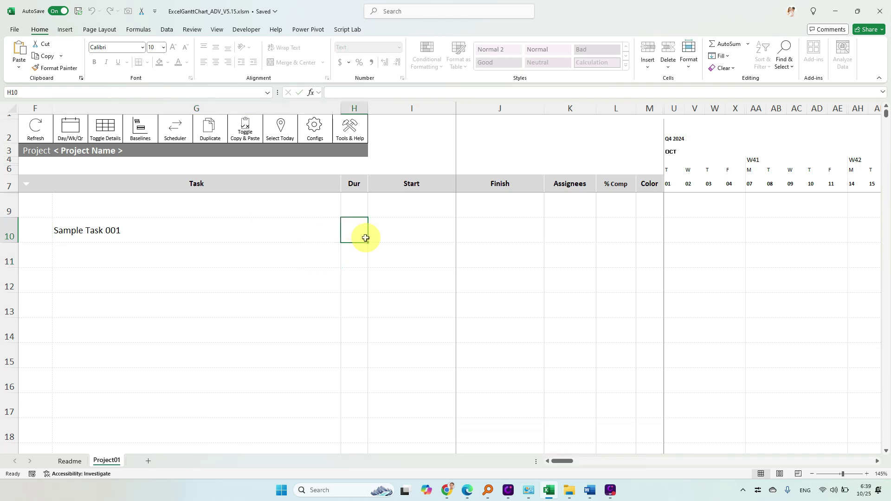
pyautogui.write('3')
pyautogui.click(402, 231)
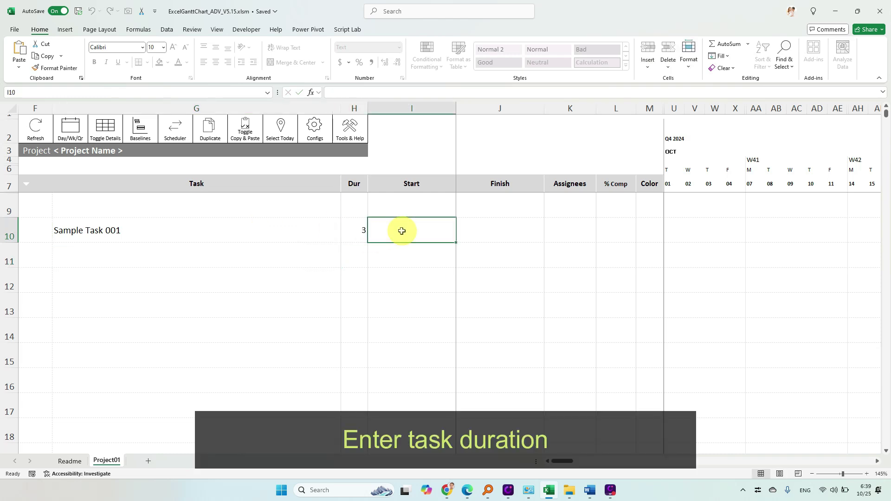
pyautogui.doubleClick(404, 226)
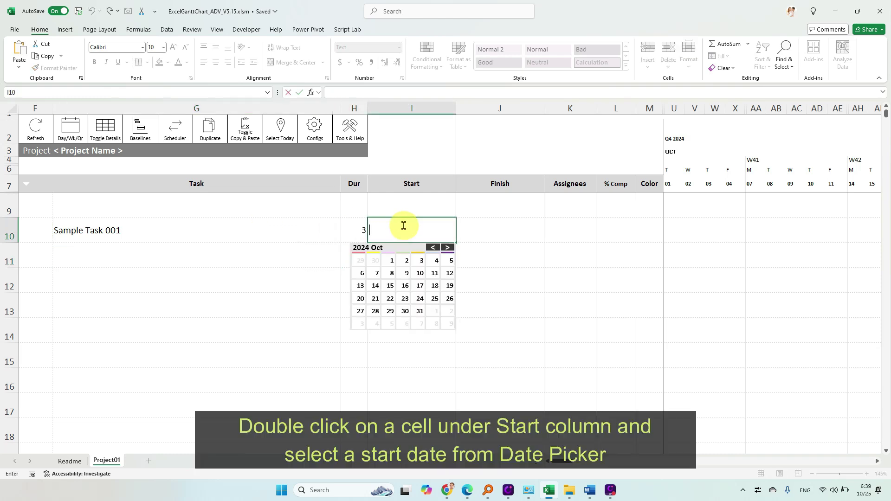
pyautogui.click(391, 262)
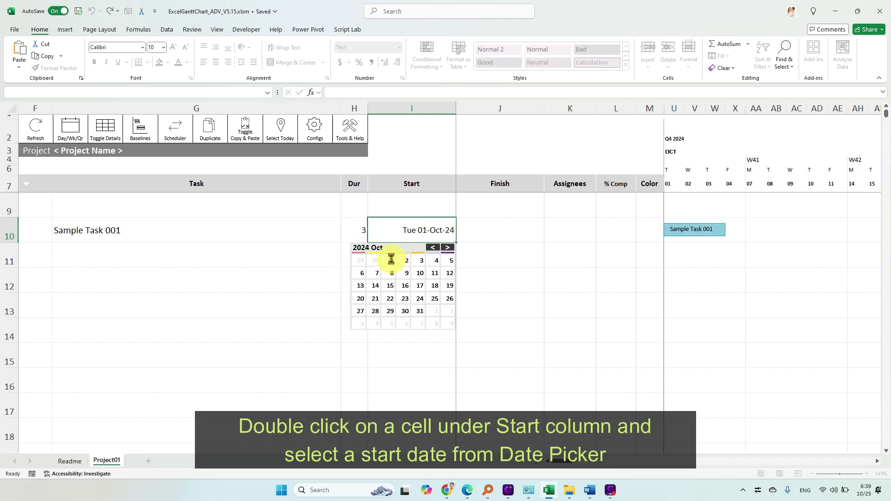
# Step: Add Sample Task 002 lasting 2 days, starting 04-Oct on the timeline
pyautogui.click(277, 247)
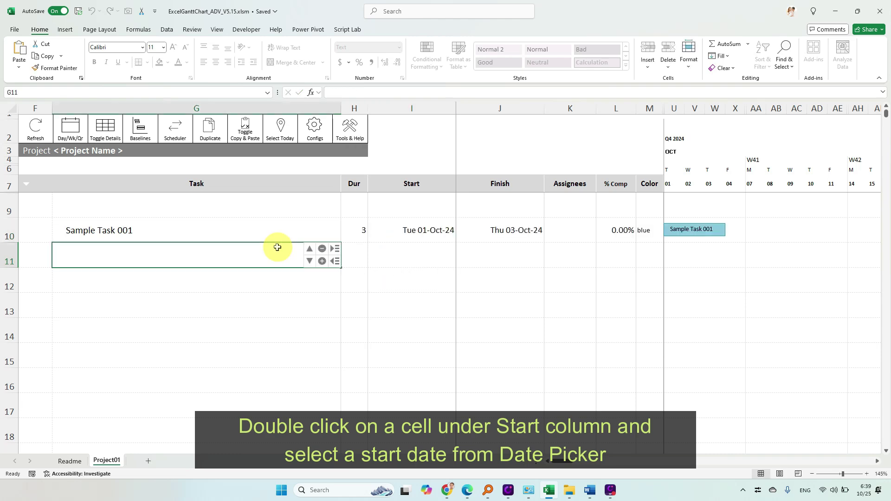
pyautogui.write('Sample Task 002')
pyautogui.press('Tab')
pyautogui.write('2')
pyautogui.press('Tab')
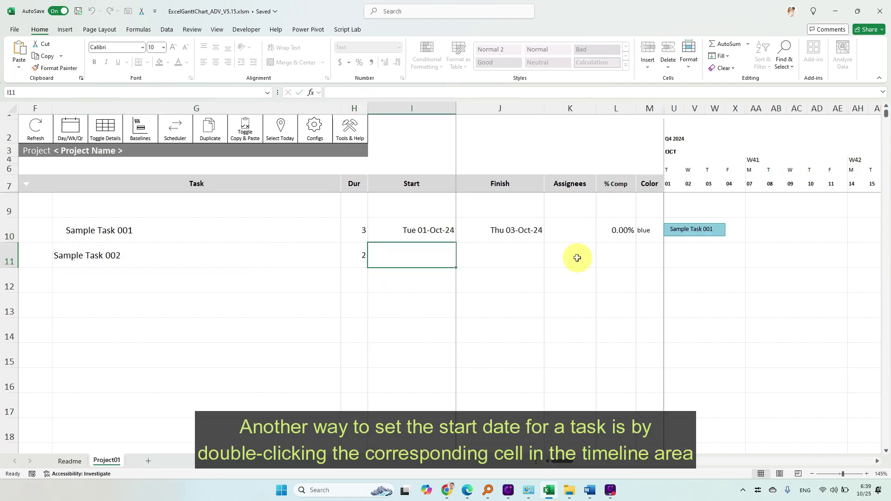
pyautogui.doubleClick(735, 251)
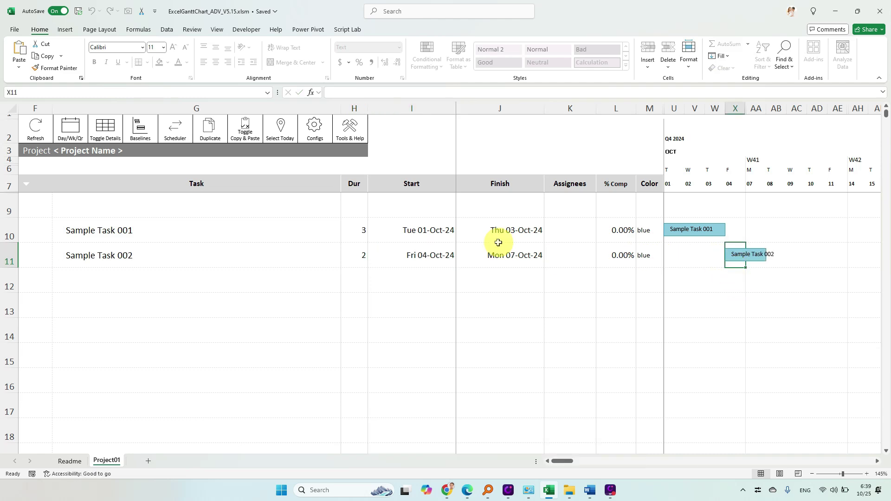
# Step: Rename the first task, move its start to 2 October, and shift Sample Task 002 to 08-Oct
pyautogui.doubleClick(277, 229)
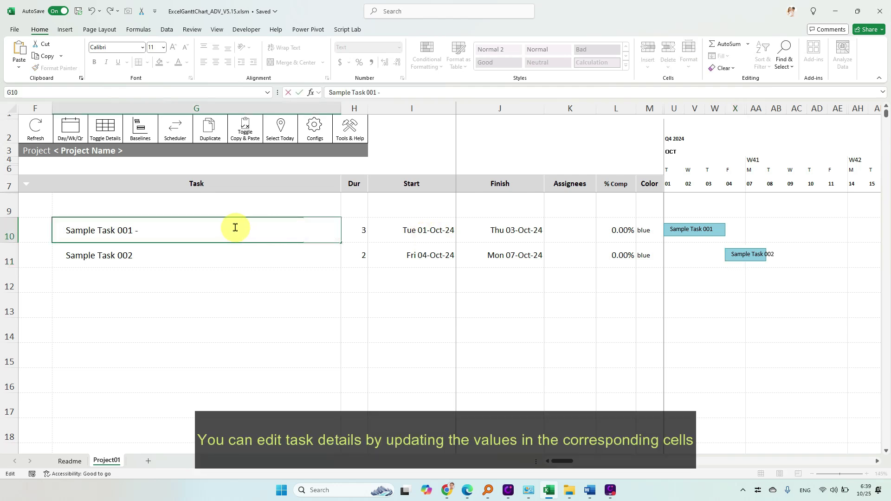
pyautogui.press('Tab')
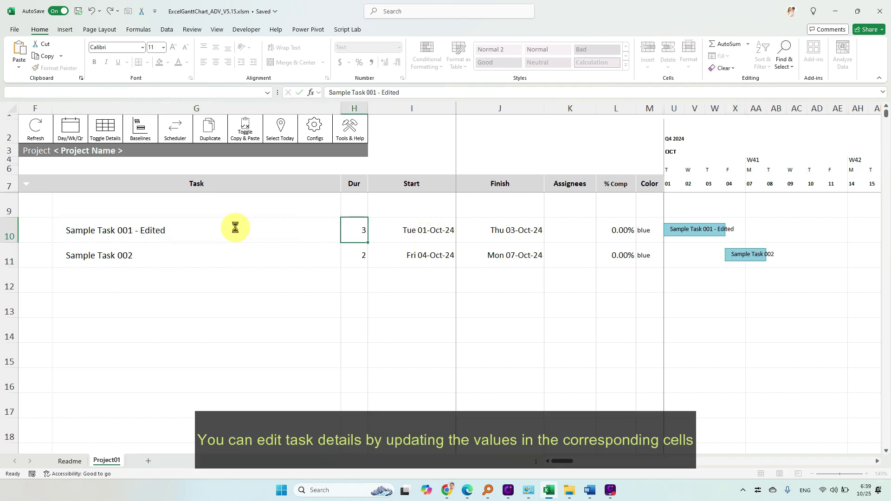
pyautogui.doubleClick(412, 230)
pyautogui.click(408, 261)
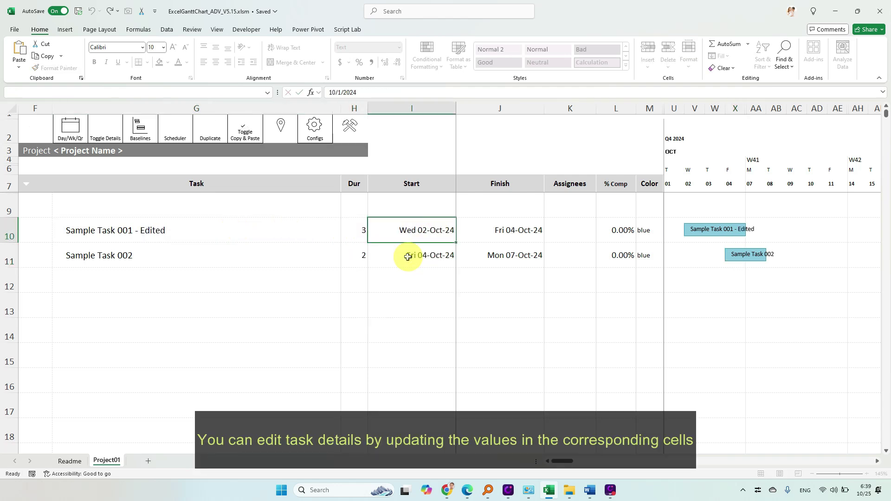
pyautogui.click(778, 250)
pyautogui.click(442, 289)
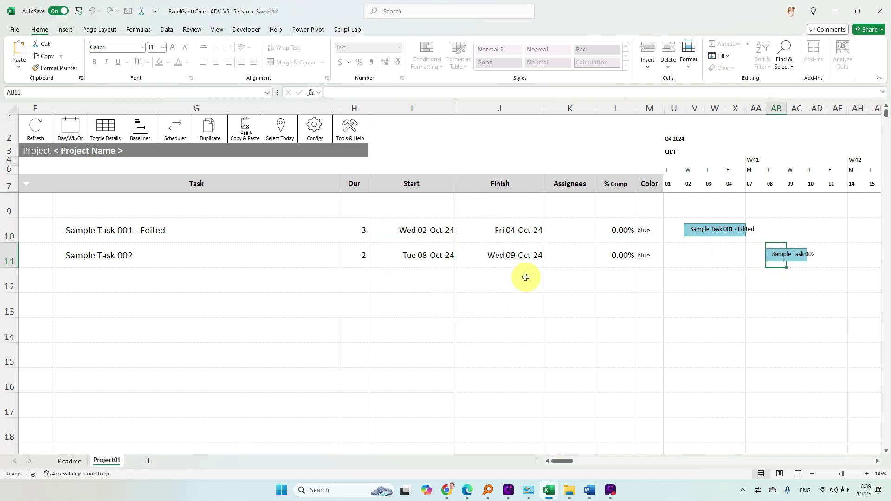
# Step: Set the two tasks' % complete to 75% and 30%
pyautogui.click(621, 234)
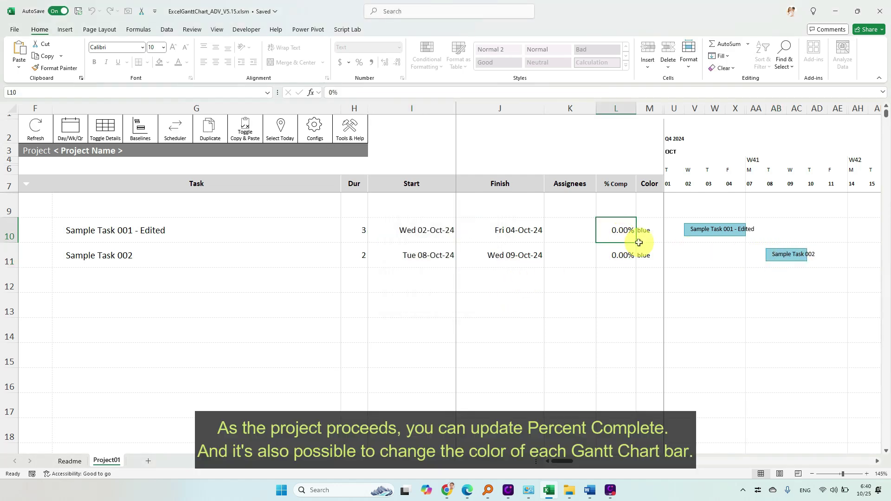
pyautogui.write('730')
pyautogui.press('Return')
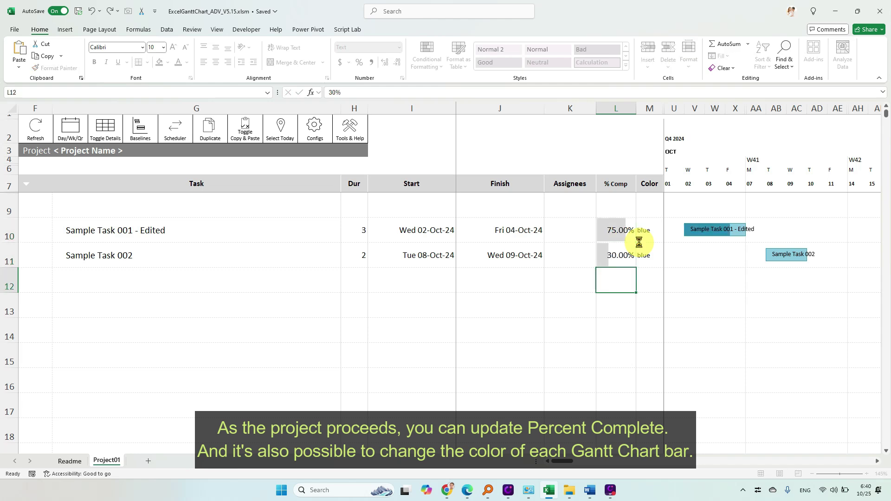
# Step: Colour the first task's bar green and Sample Task 002's bar pink
pyautogui.click(661, 241)
pyautogui.click(668, 238)
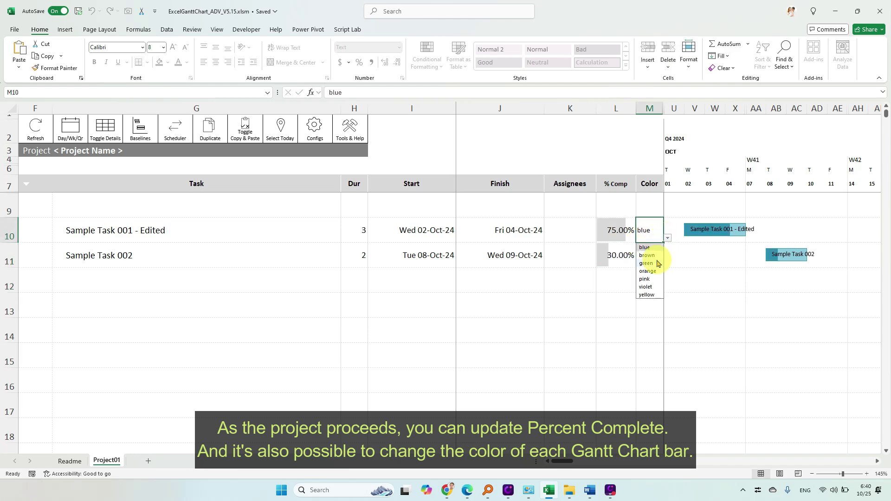
pyautogui.click(650, 254)
pyautogui.click(652, 256)
pyautogui.click(668, 264)
pyautogui.click(656, 321)
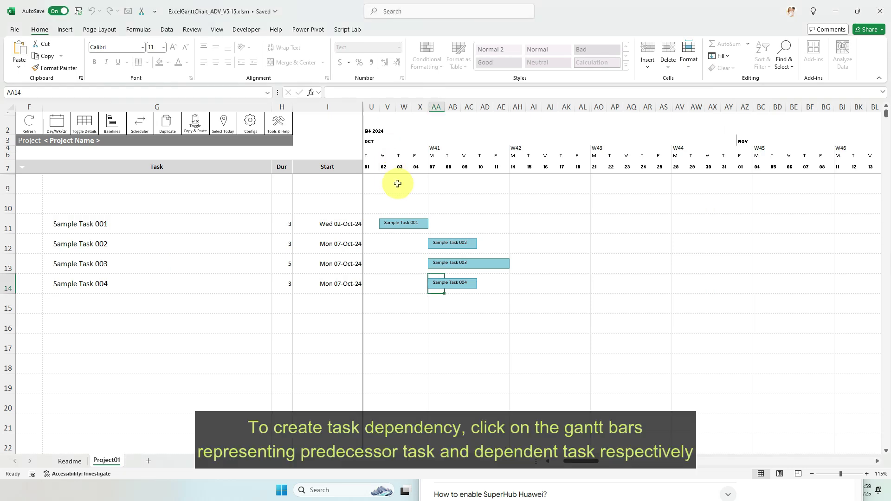
# Step: Link Sample Tasks 001→002, 002→003 and 003→004 as dependencies via their Gantt bars
pyautogui.scroll(1, 398, 184)
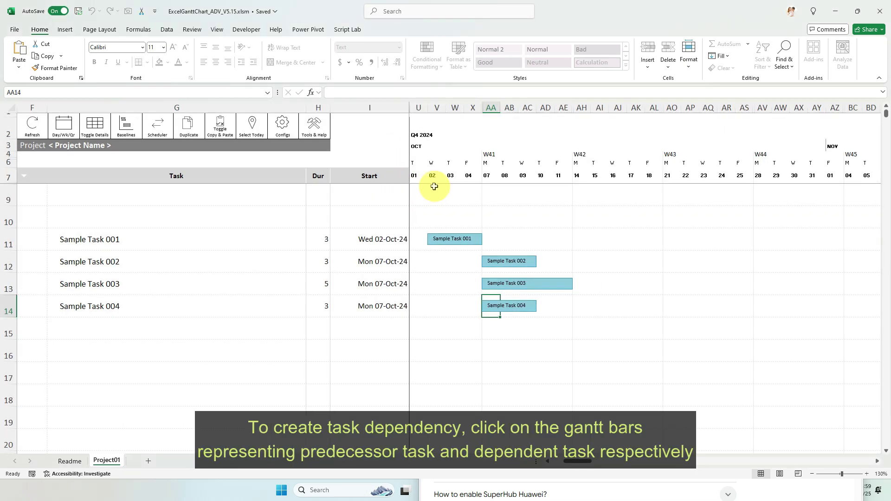
pyautogui.click(471, 242)
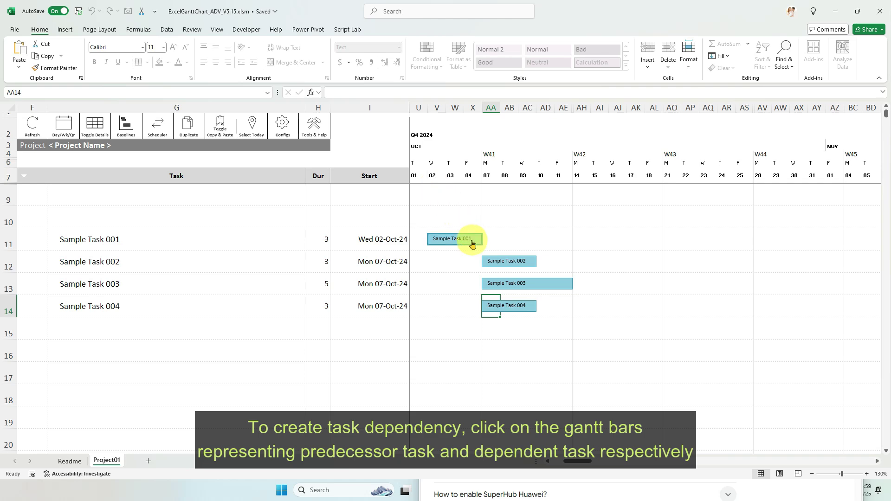
pyautogui.click(527, 264)
pyautogui.click(523, 281)
pyautogui.click(534, 284)
pyautogui.click(522, 304)
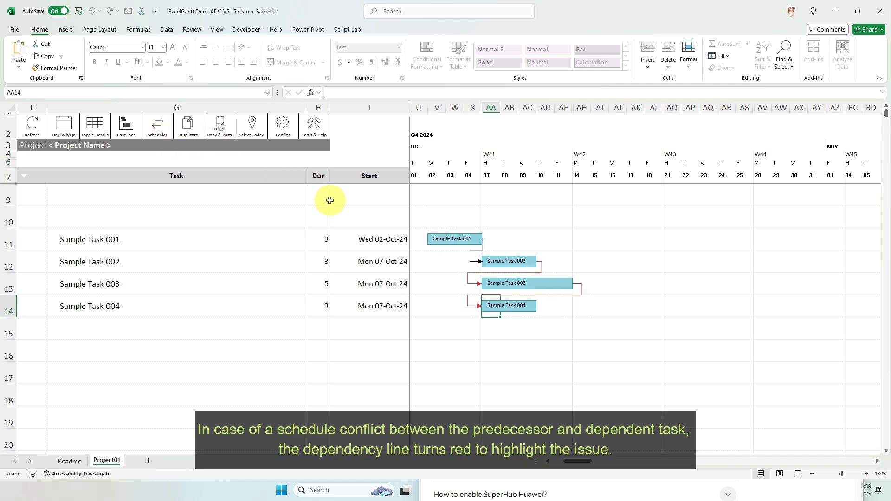
# Step: Auto-adjust all tasks in the Scheduler to resolve the dependency conflicts
pyautogui.click(378, 284)
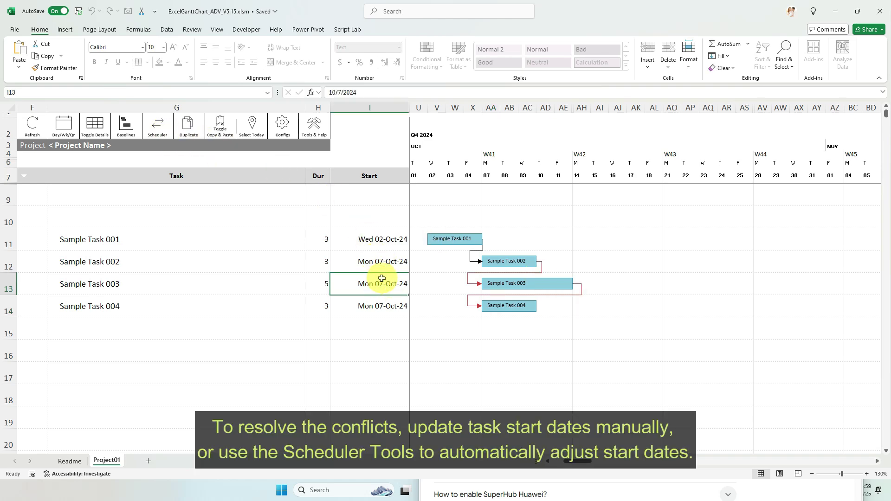
pyautogui.click(160, 125)
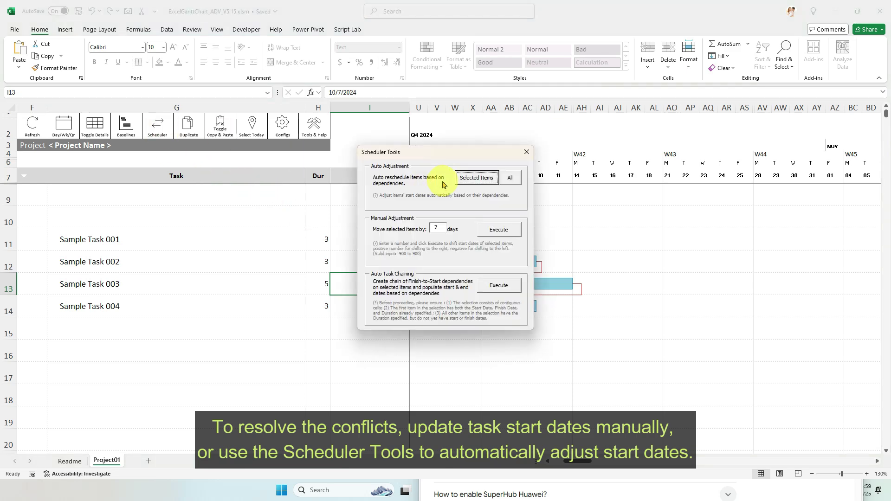
pyautogui.click(511, 178)
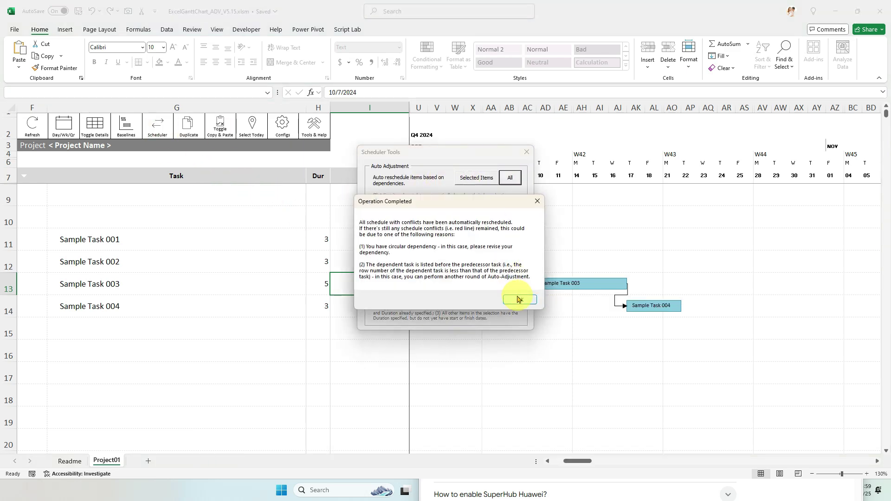
pyautogui.click(521, 300)
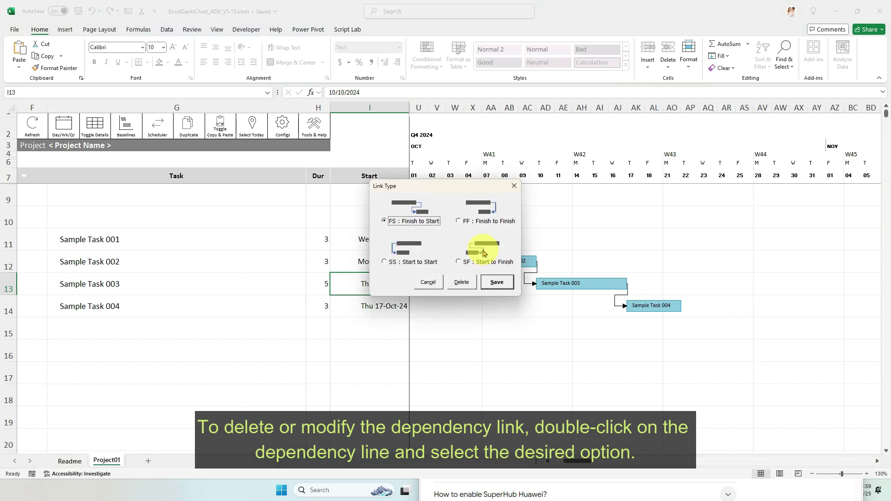
# Step: Delete the dependency link between Sample Task 001 and Sample Task 002
pyautogui.click(462, 282)
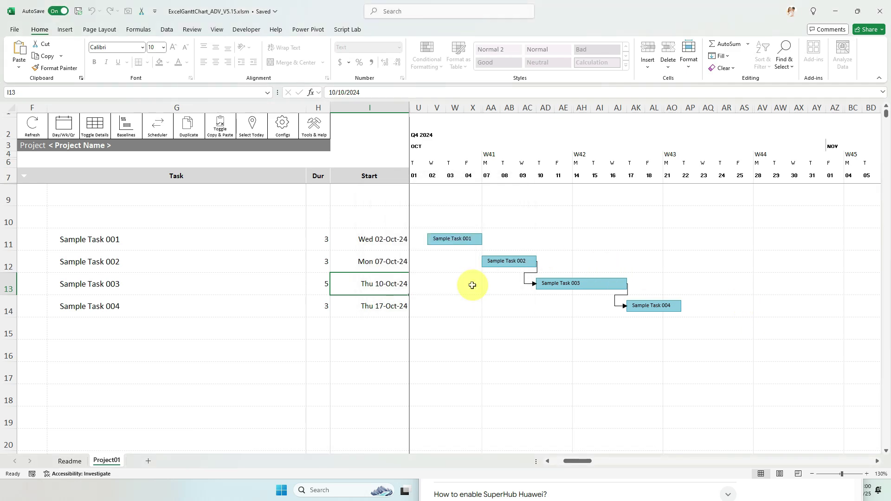
pyautogui.click(562, 237)
pyautogui.click(514, 260)
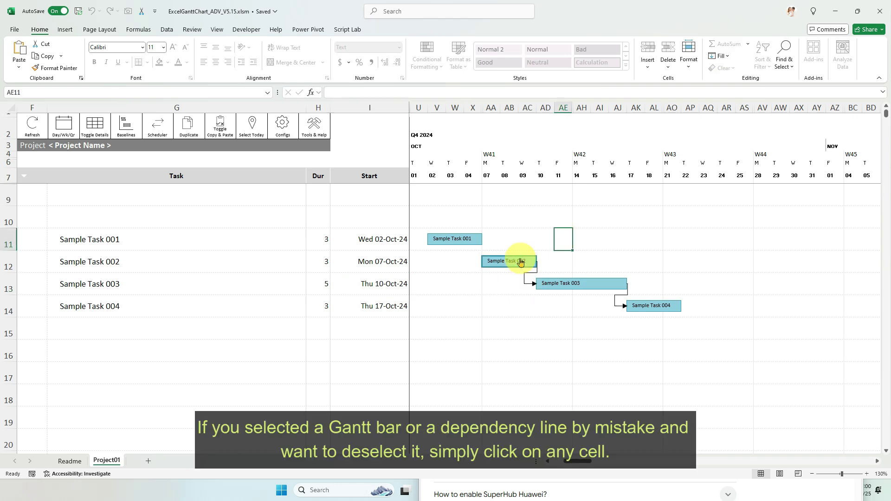
pyautogui.click(556, 220)
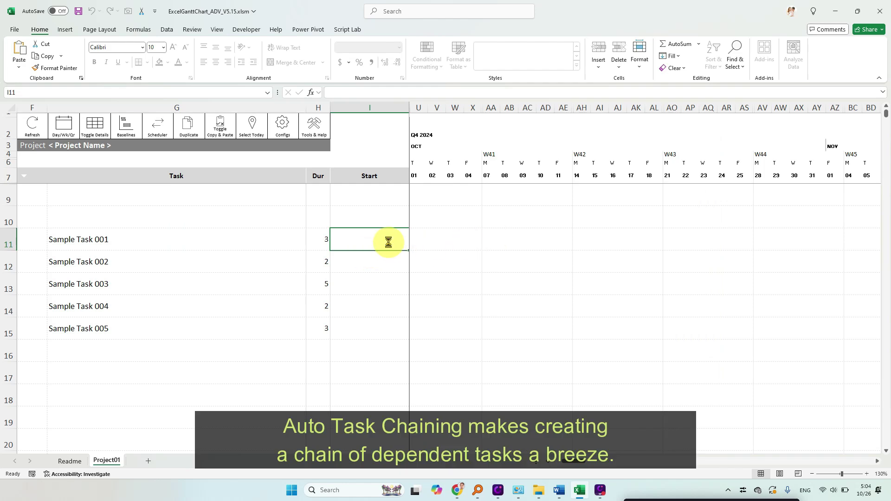
# Step: Set Sample Task 001's start date to 07-Oct-24 using the date picker
pyautogui.click(388, 242)
pyautogui.click(338, 277)
pyautogui.click(277, 245)
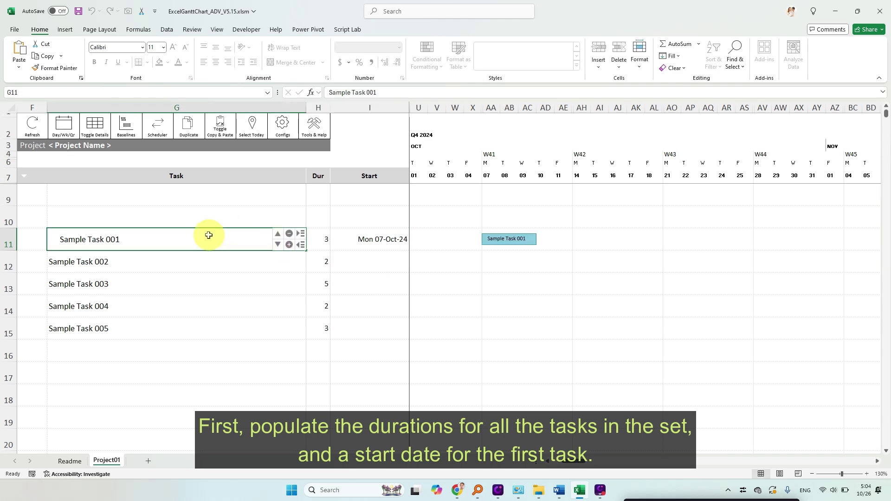
# Step: Chain Sample Tasks 001–005 finish-to-start with the Scheduler's Auto Task Chaining
pyautogui.moveTo(209, 235); pyautogui.dragTo(206, 325)
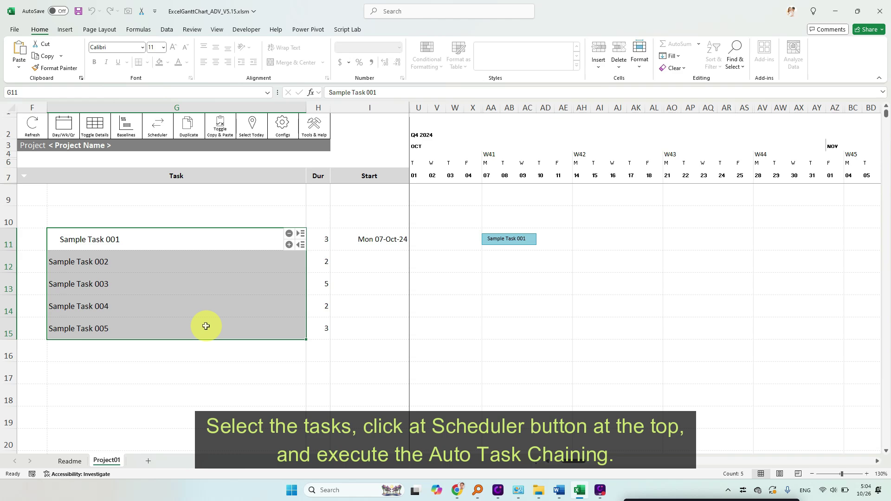
pyautogui.click(166, 130)
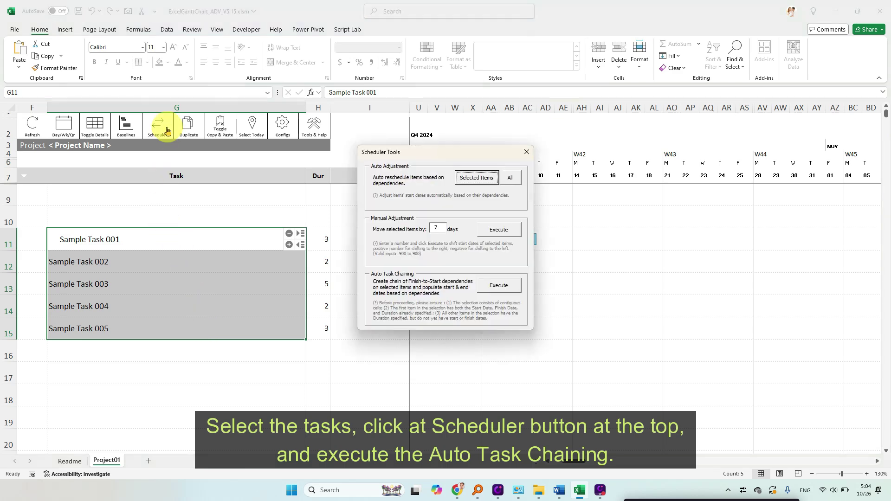
pyautogui.click(519, 291)
pyautogui.click(481, 310)
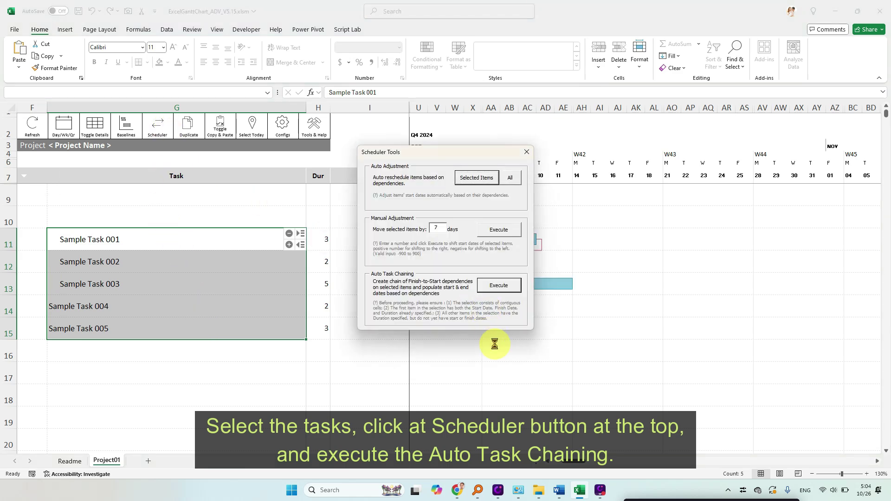
pyautogui.click(527, 152)
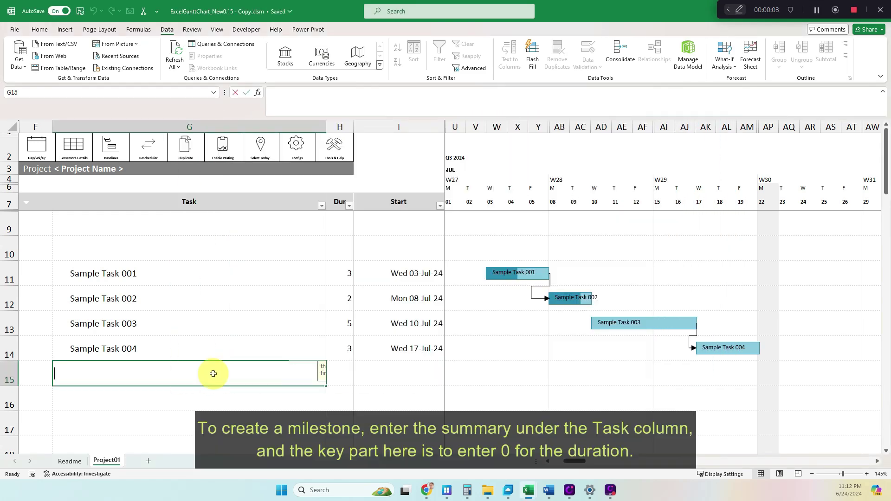
# Step: Enter Milestone A in G15 with a duration of 0
pyautogui.write('Milestone A')
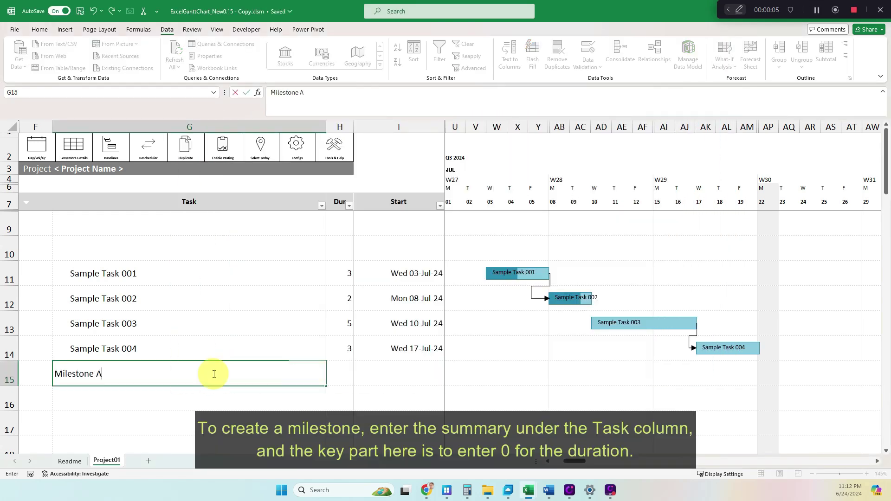
pyautogui.press('Tab')
pyautogui.write('0')
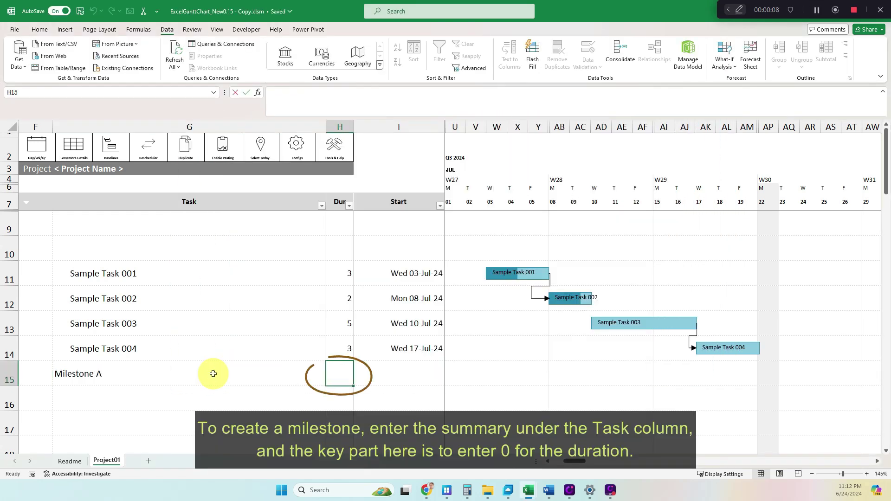
pyautogui.press('Tab')
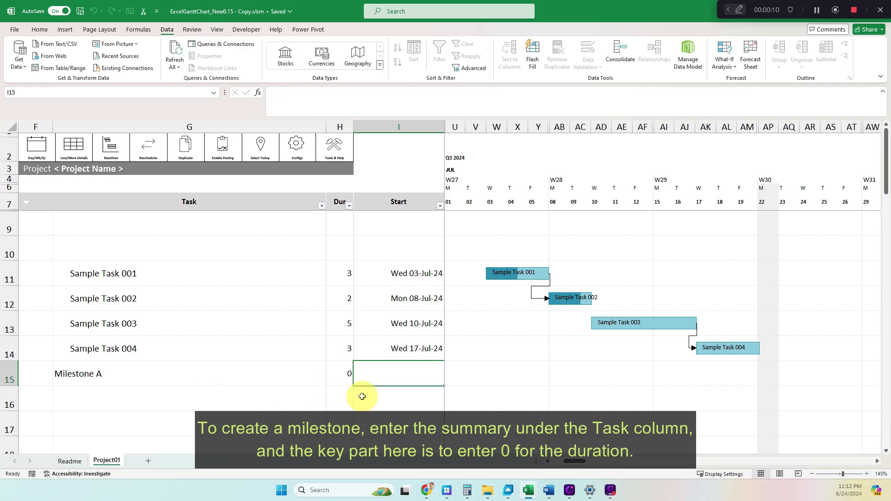
pyautogui.click(787, 372)
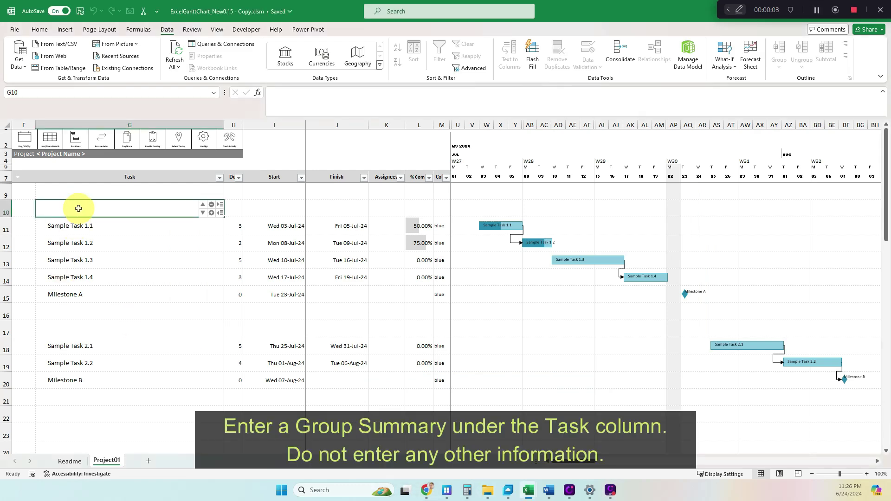
# Step: Name row 10 Group 1, mark it as a group, then fold and unfold it
pyautogui.write('Group 1')
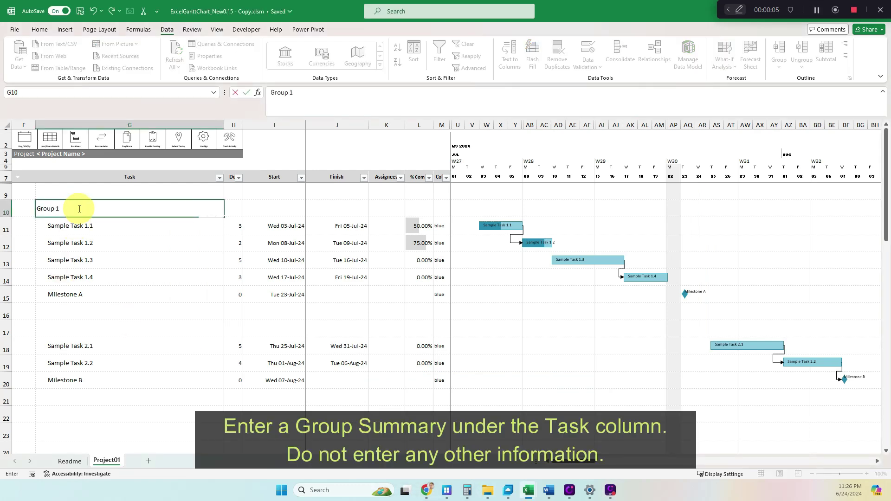
pyautogui.press('Return')
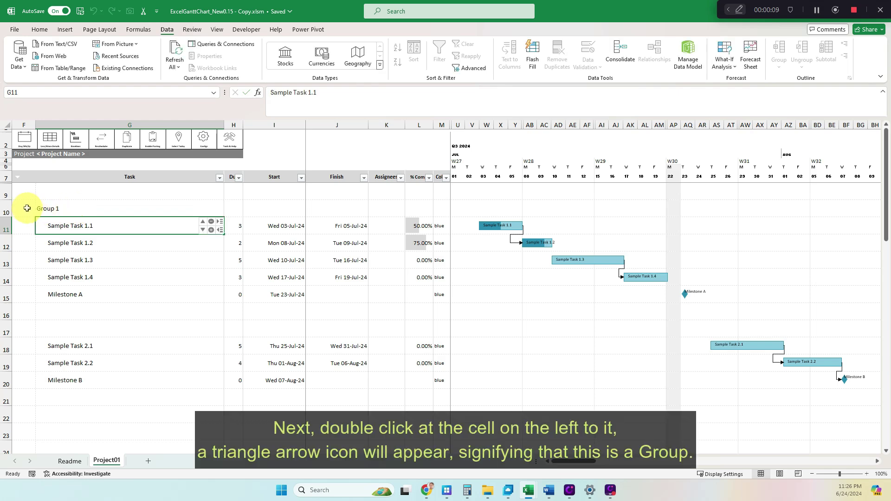
pyautogui.scroll(1, 26, 208)
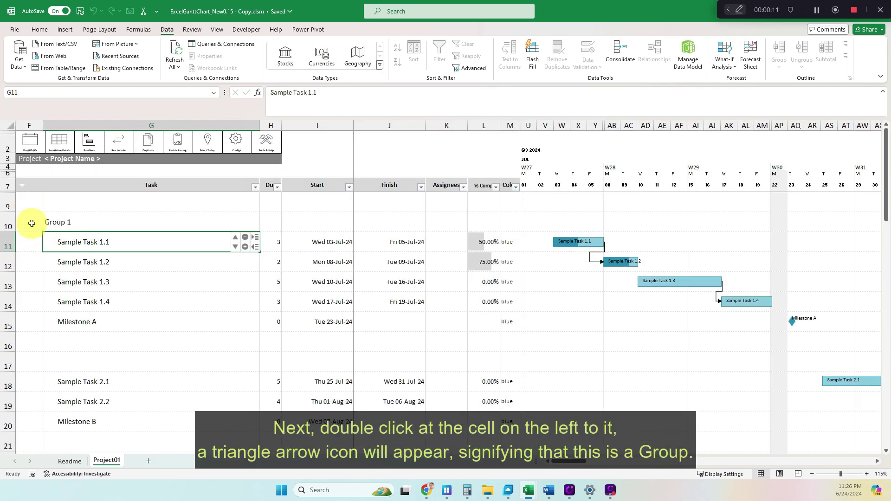
pyautogui.doubleClick(35, 223)
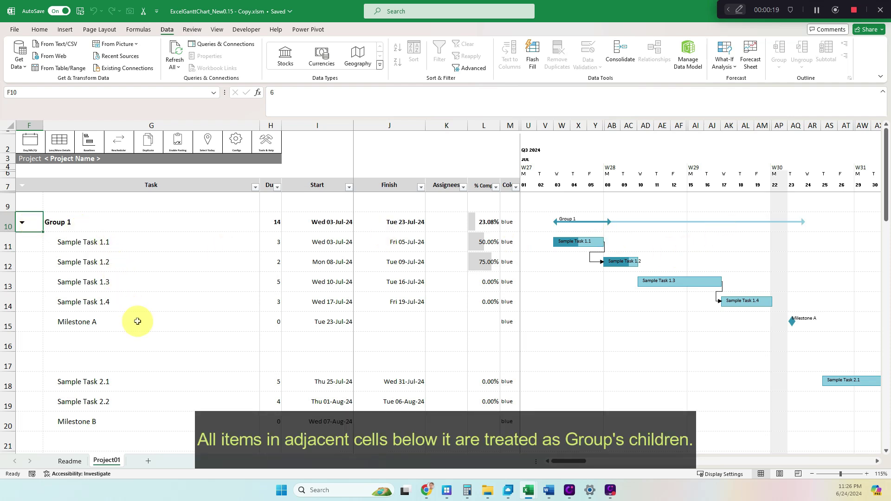
pyautogui.doubleClick(23, 223)
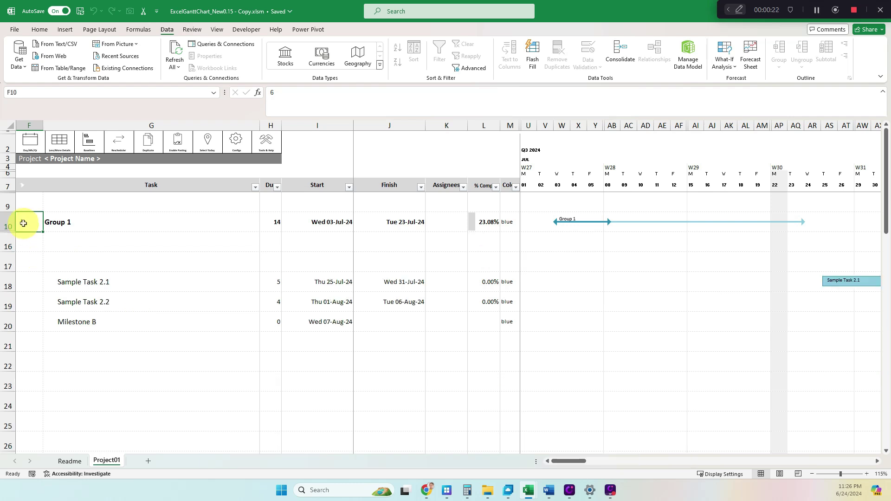
pyautogui.doubleClick(22, 224)
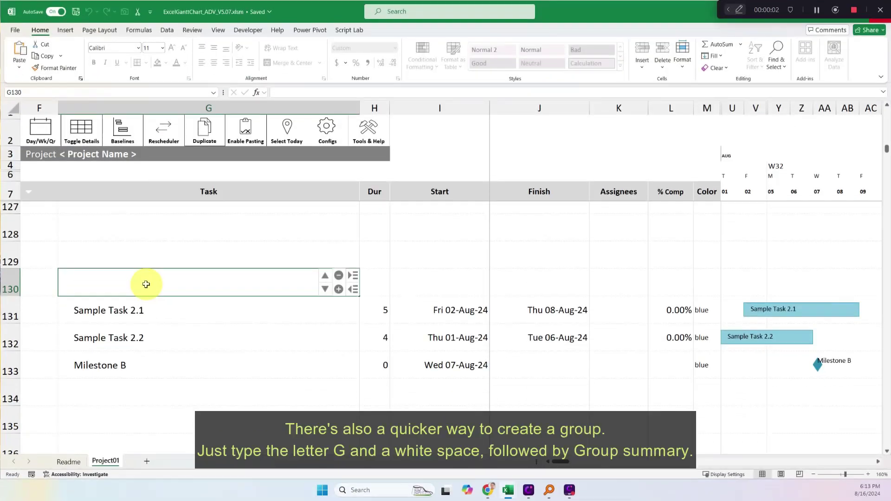
# Step: Enter 'G Group 2' in G130 to make it a group row, then fold its children
pyautogui.write('G')
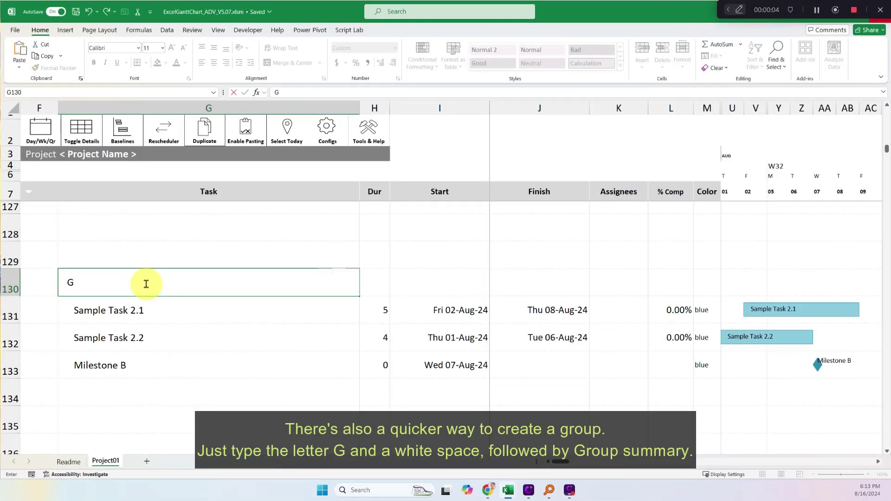
pyautogui.write(' Group 2')
pyautogui.press('Return')
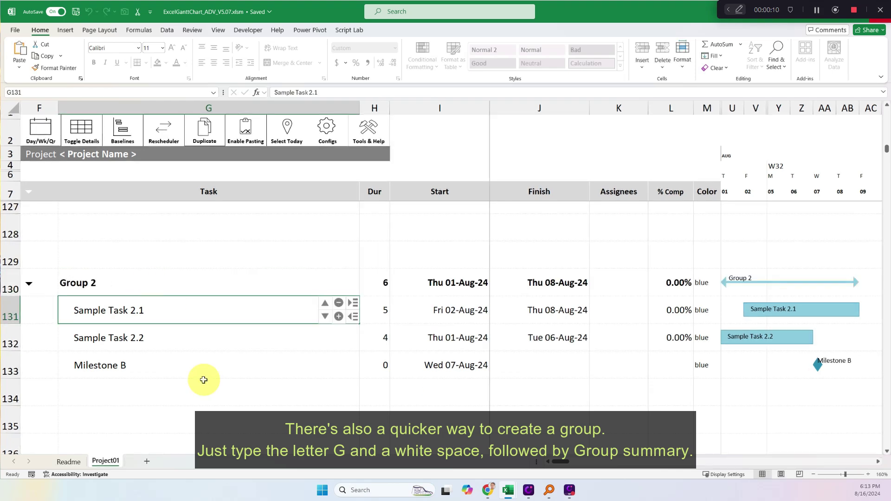
pyautogui.click(32, 282)
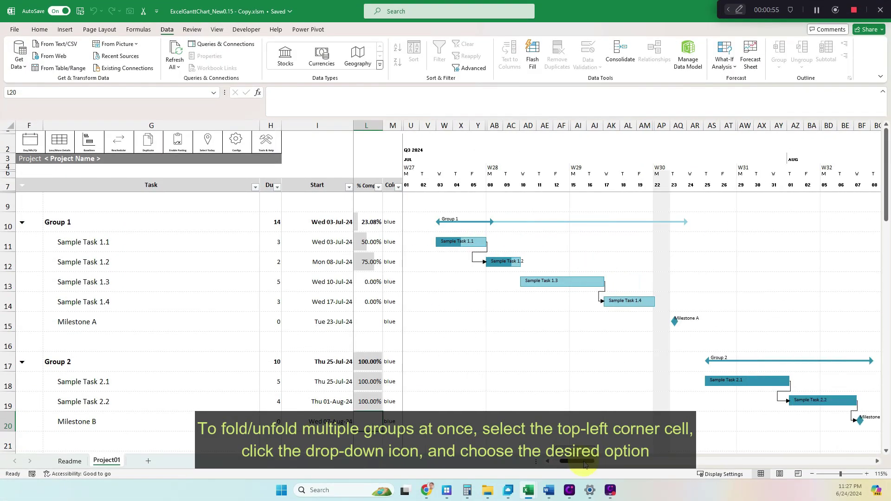
# Step: Choose Fold Level 1 from the fold-level drop-down in cell F7
pyautogui.click(39, 189)
pyautogui.click(46, 188)
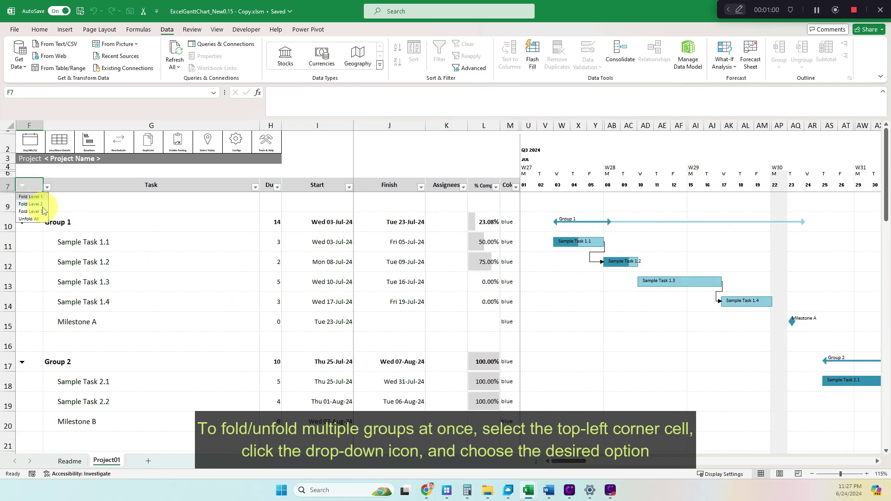
pyautogui.press('Return')
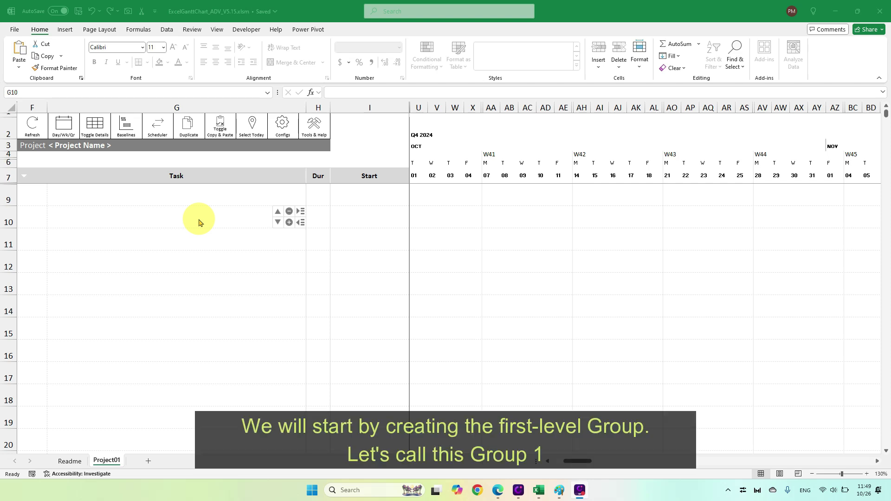
# Step: Enter 'g Group 1' in G10 and 'g Group 1.1' in G11 as group rows
pyautogui.click(199, 221)
pyautogui.write('g')
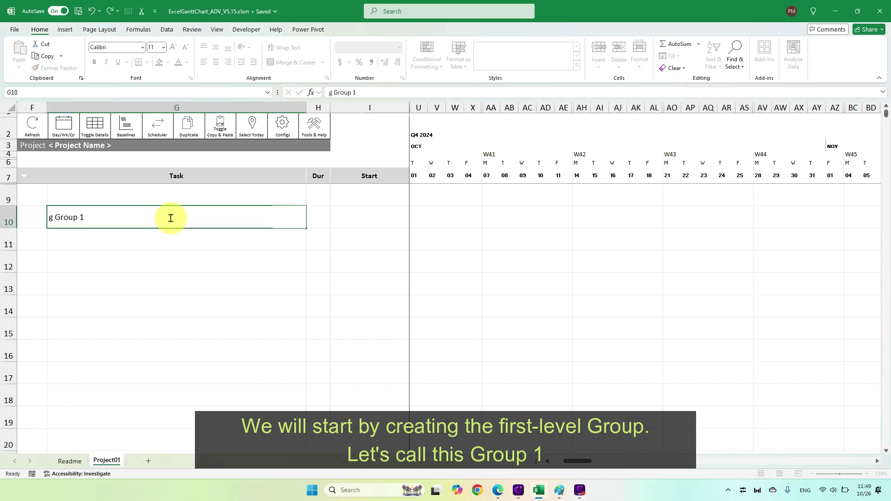
pyautogui.write(' Group 1')
pyautogui.press('Return')
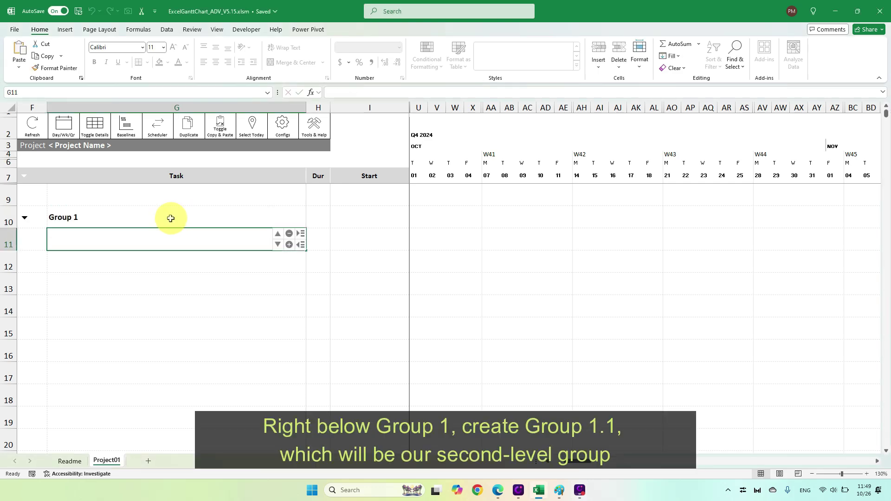
pyautogui.write('g')
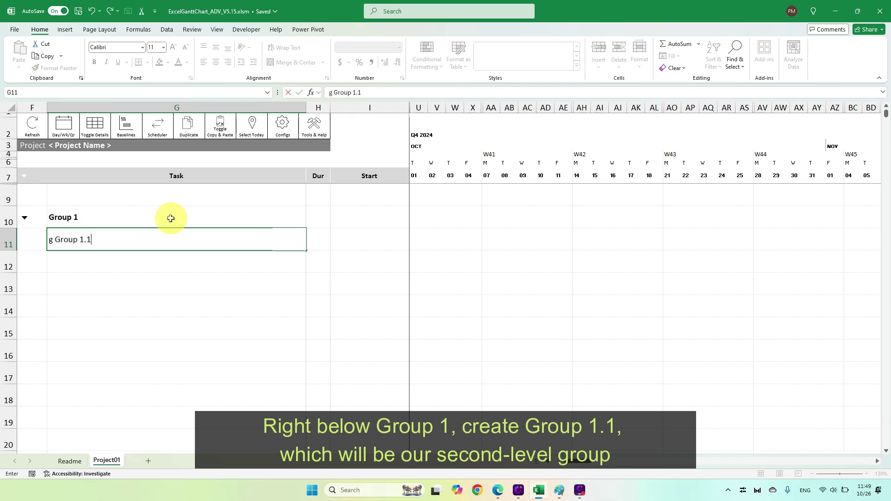
pyautogui.write(' Group 1.1')
pyautogui.press('Return')
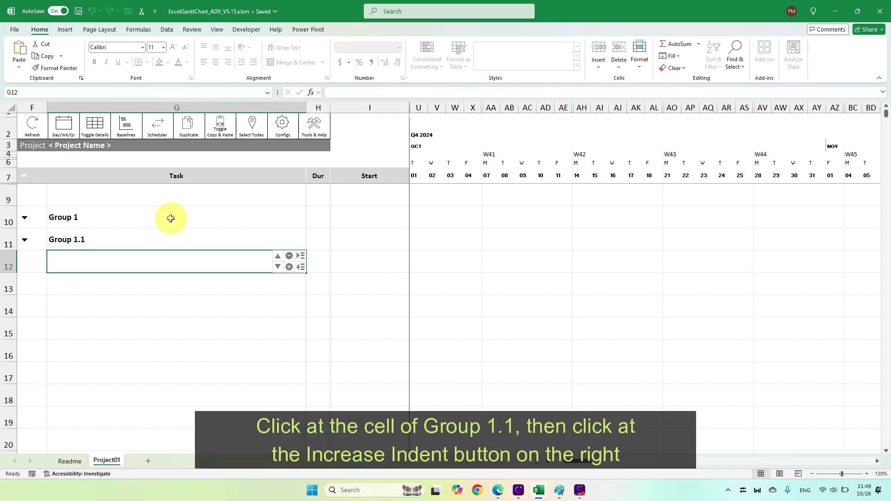
# Step: Indent Group 1.1 so it nests under Group 1
pyautogui.click(179, 238)
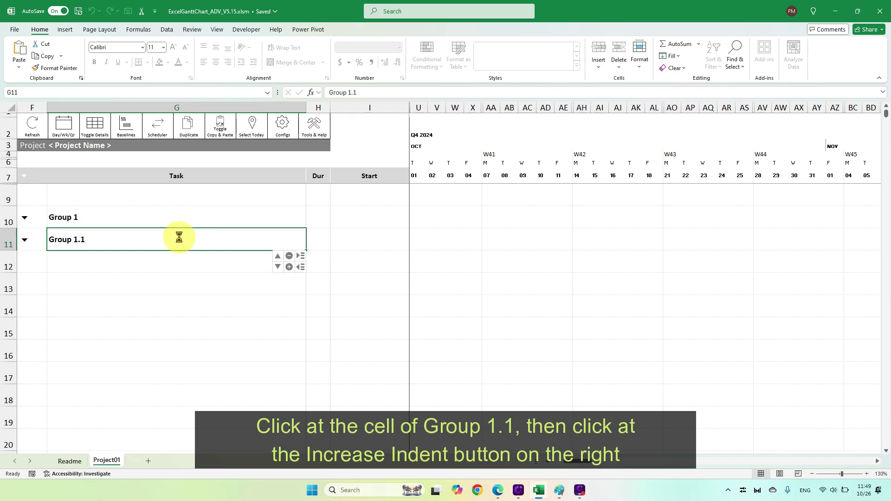
pyautogui.click(302, 234)
pyautogui.click(168, 261)
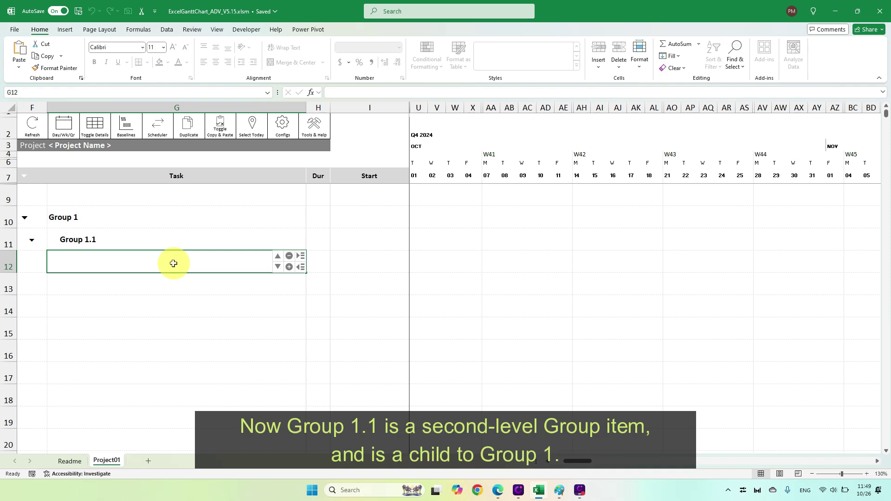
# Step: Add Task 1.1.01 and Task 1.1.02, each with a 2-day duration
pyautogui.write('Task 1.1.01')
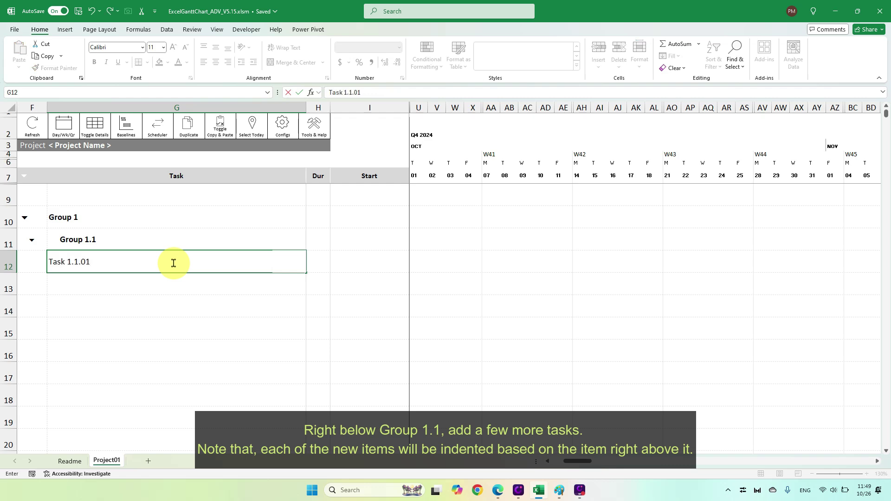
pyautogui.press('Tab')
pyautogui.write('2')
pyautogui.press('Tab')
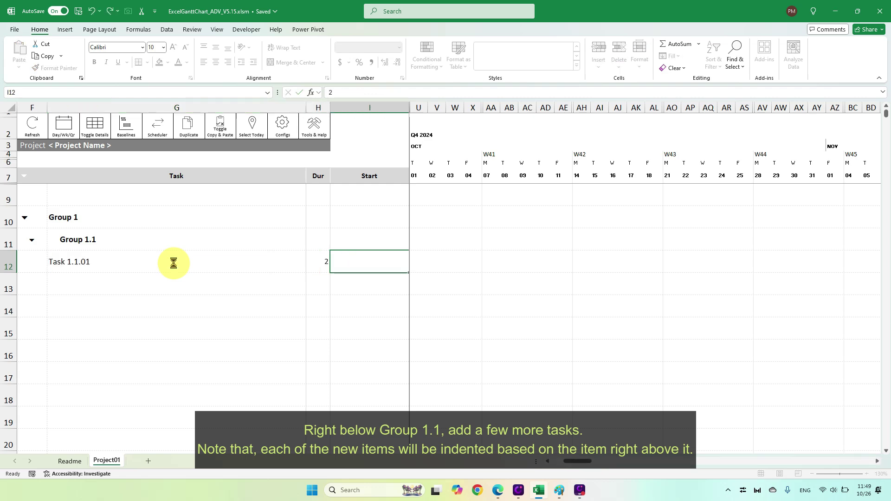
pyautogui.click(230, 287)
pyautogui.write('Task 1.1.02')
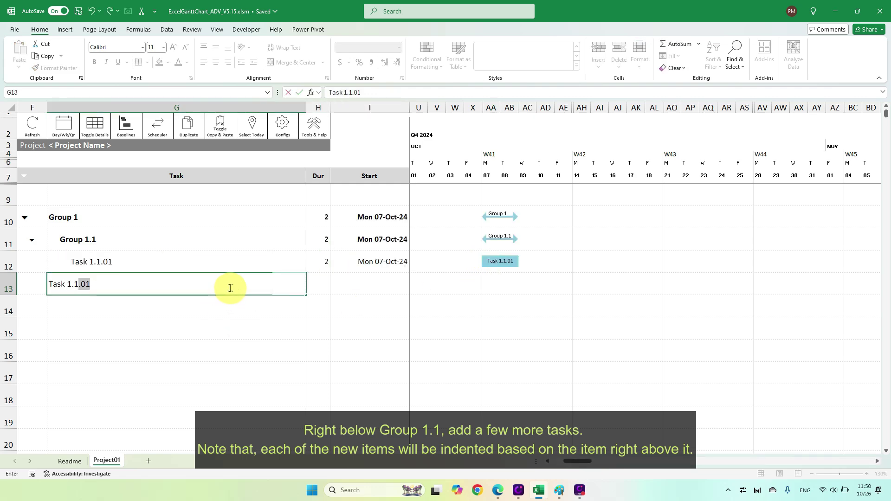
pyautogui.press('Tab')
pyautogui.write('2')
pyautogui.press('Tab')
# Step: Add Group 1.2 with Task 1.2.01 and Task 1.2.02, each lasting 2 days
pyautogui.click(182, 307)
pyautogui.write('Group 1.2')
pyautogui.press('Return')
pyautogui.press('Left')
pyautogui.write('Task 1.2.01')
pyautogui.press('Tab')
pyautogui.write('2')
pyautogui.click(123, 356)
pyautogui.write('Task 1.2.02')
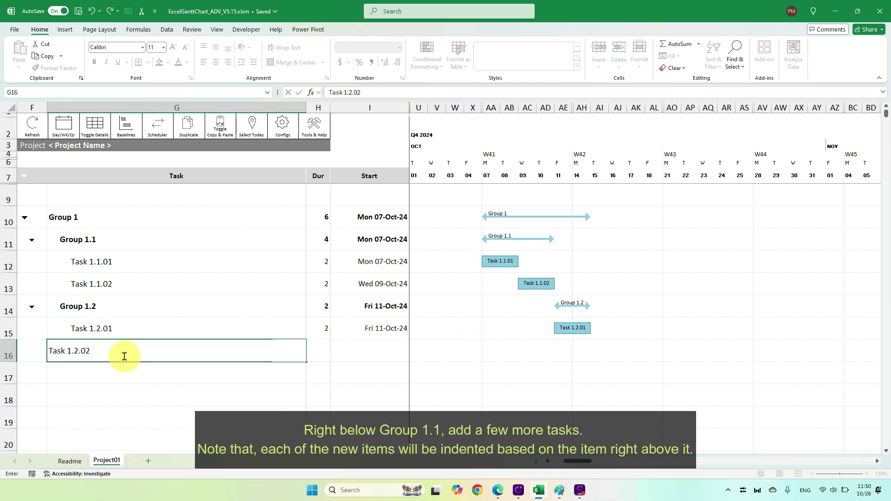
pyautogui.press('Tab')
pyautogui.write('2')
# Step: Add Group 2, Group 2.1 and Task 2.1.01 with a 3-day duration
pyautogui.click(148, 388)
pyautogui.write('Group 2')
pyautogui.press('Return')
pyautogui.write('Group 2.1')
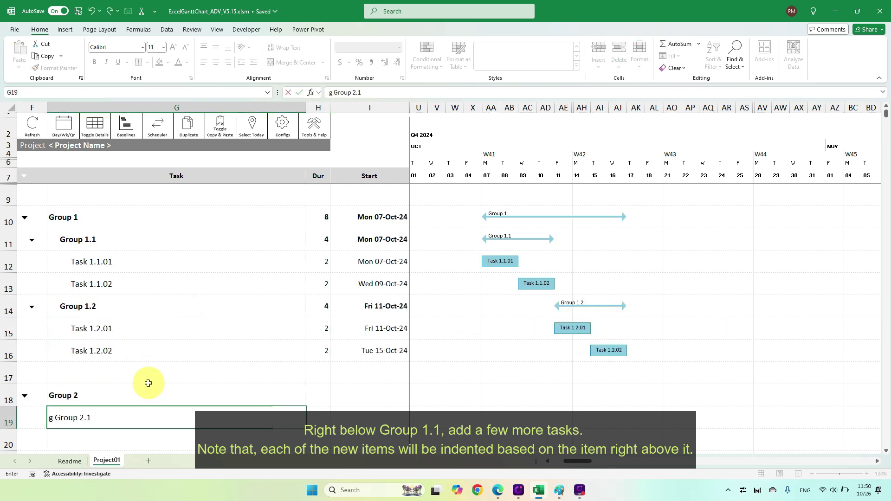
pyautogui.press('Return')
pyautogui.write('Task 2.1.01')
pyautogui.press('Tab')
pyautogui.write('3')
pyautogui.press('Tab')
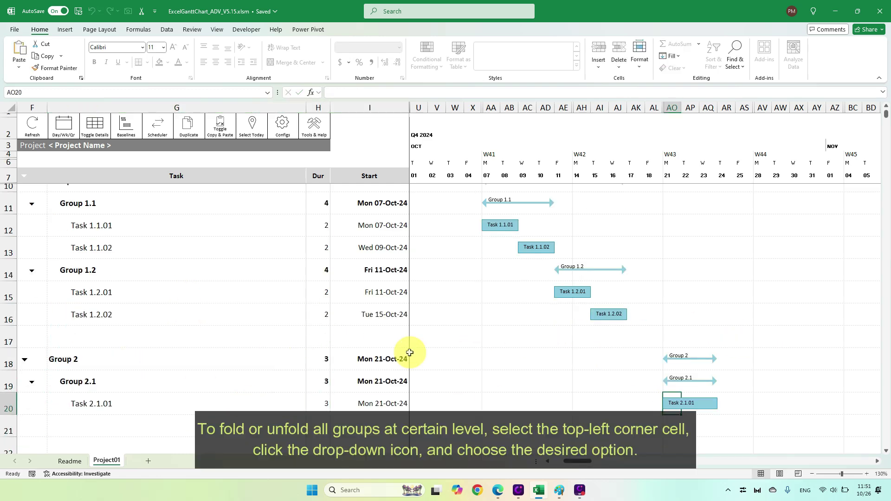
pyautogui.scroll(1, 413, 342)
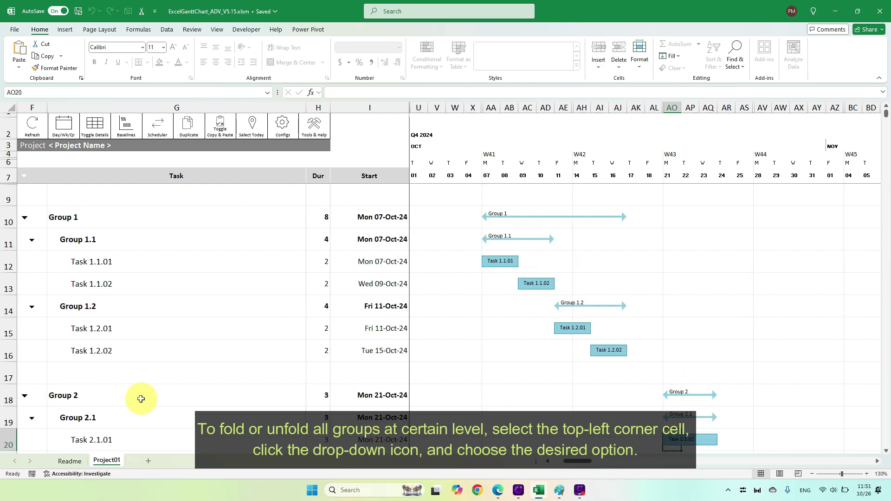
pyautogui.click(38, 181)
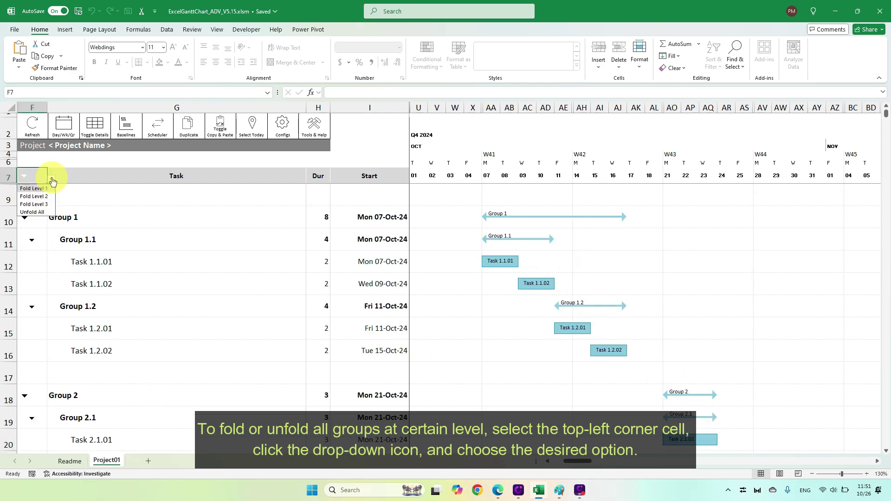
pyautogui.click(35, 196)
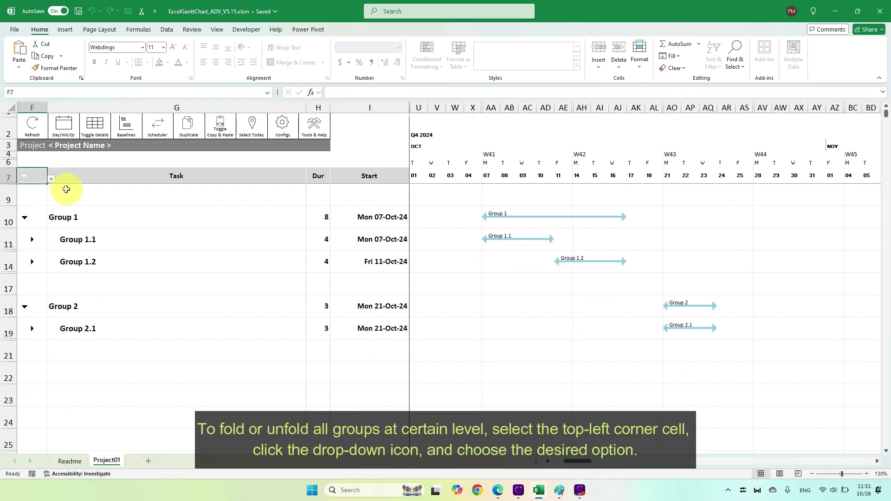
pyautogui.click(51, 180)
pyautogui.click(41, 189)
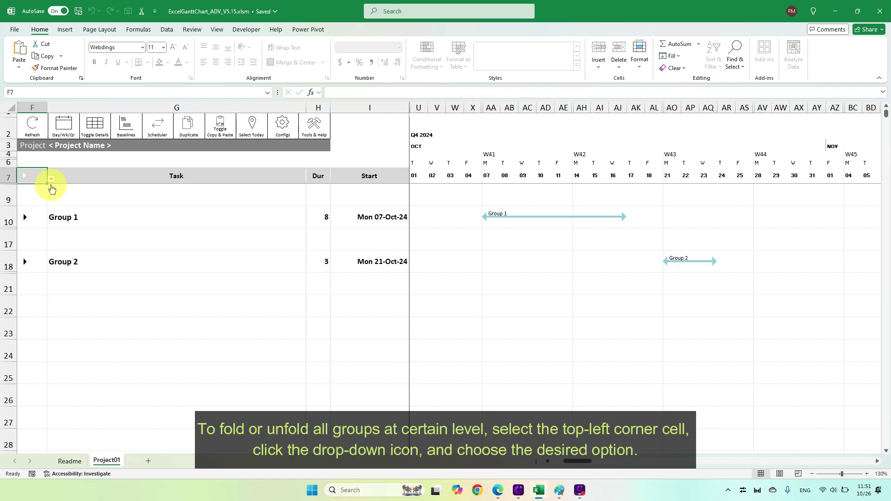
pyautogui.click(51, 180)
pyautogui.click(37, 204)
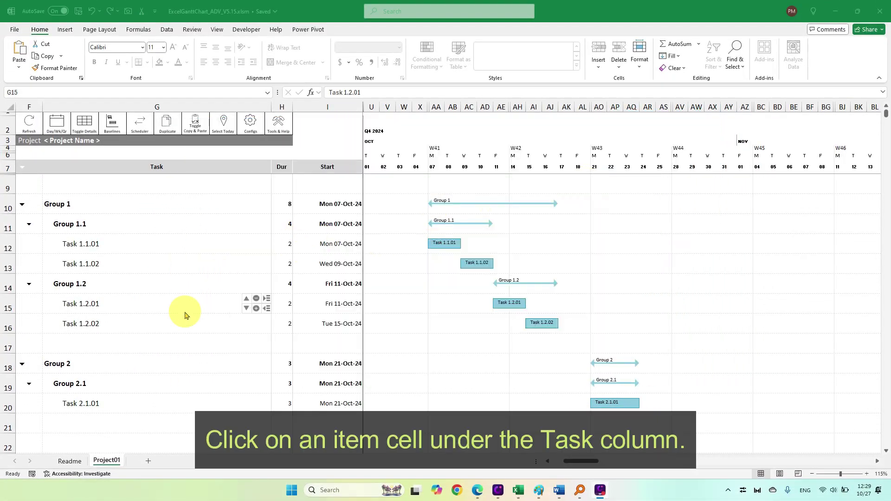
# Step: Move Task 1.2.01 below Task 1.2.02, and move Group 1.2 above Group 1.1 and back
pyautogui.click(185, 315)
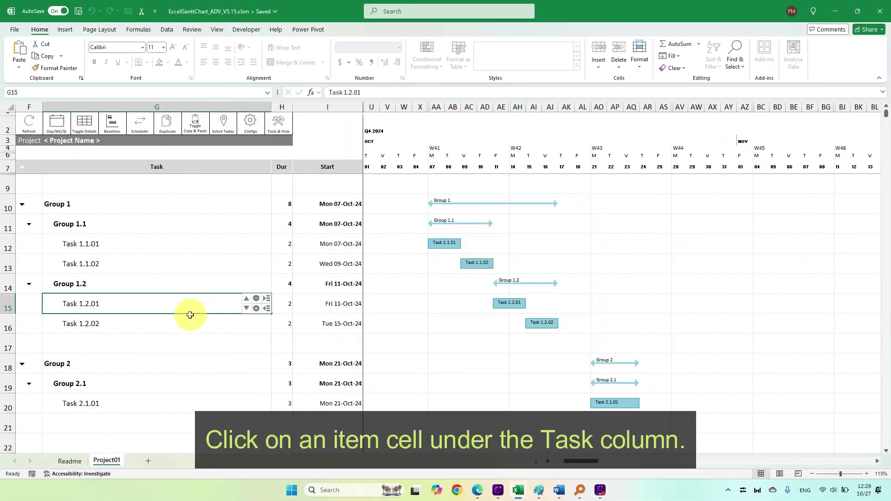
pyautogui.click(246, 309)
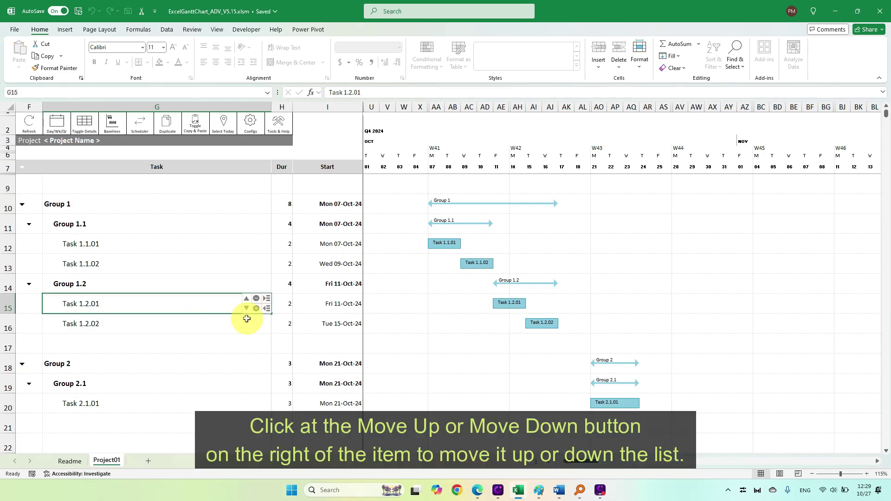
pyautogui.click(174, 285)
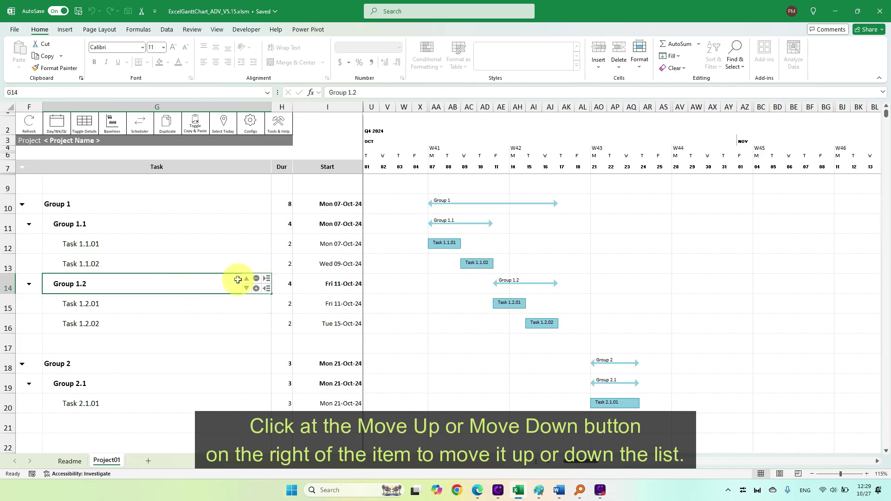
pyautogui.click(247, 278)
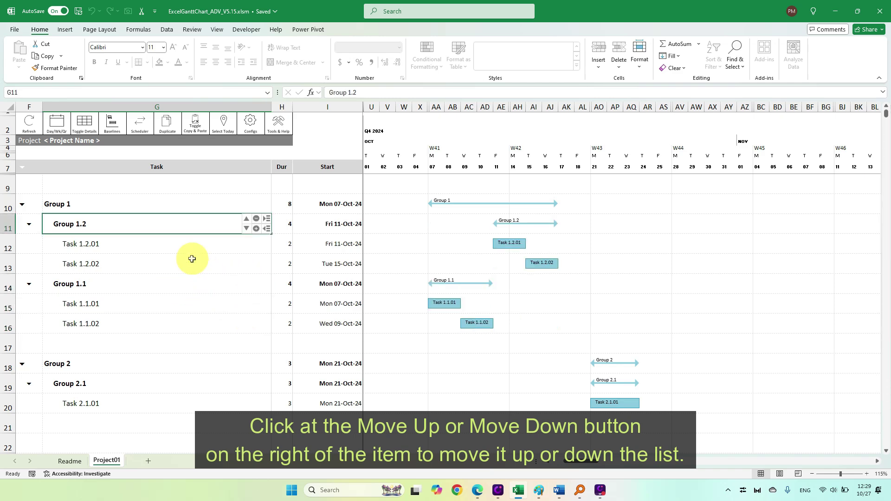
pyautogui.click(246, 229)
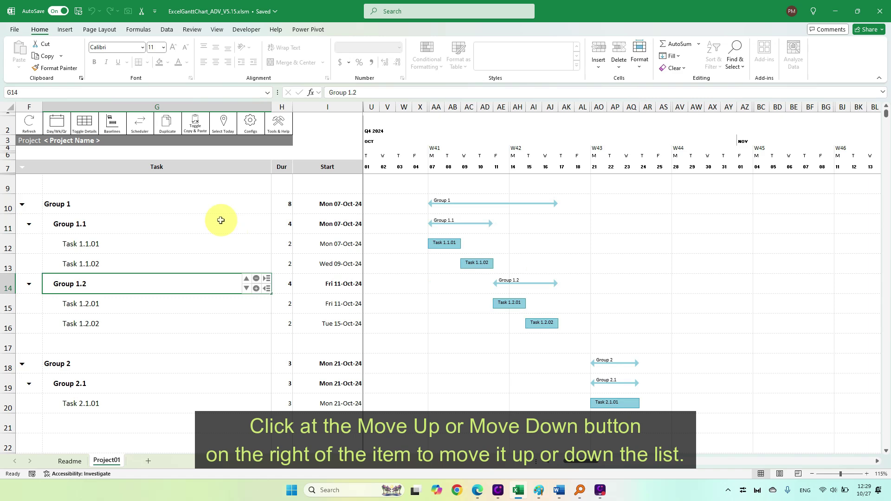
# Step: Insert a blank row below Task 1.2.02
pyautogui.click(225, 204)
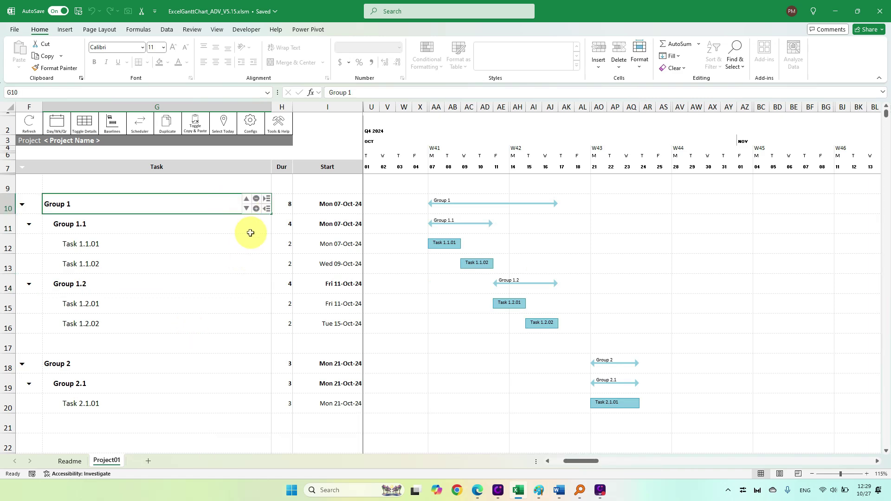
pyautogui.click(239, 323)
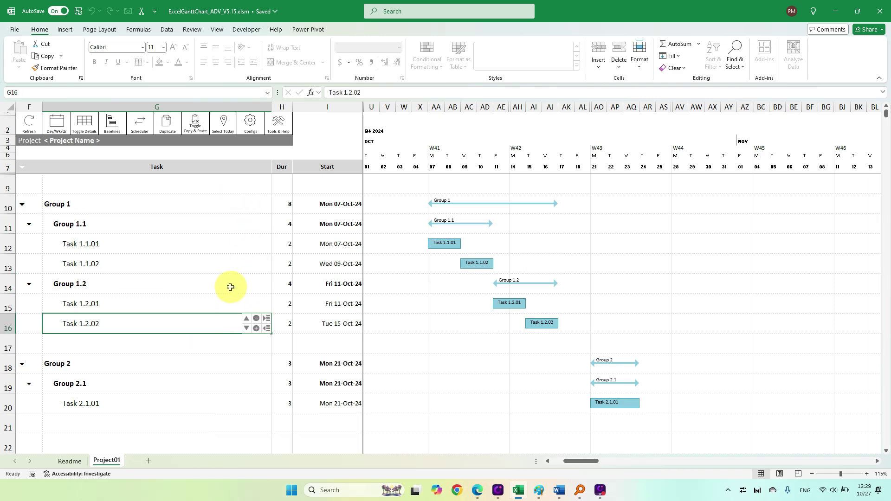
pyautogui.click(258, 329)
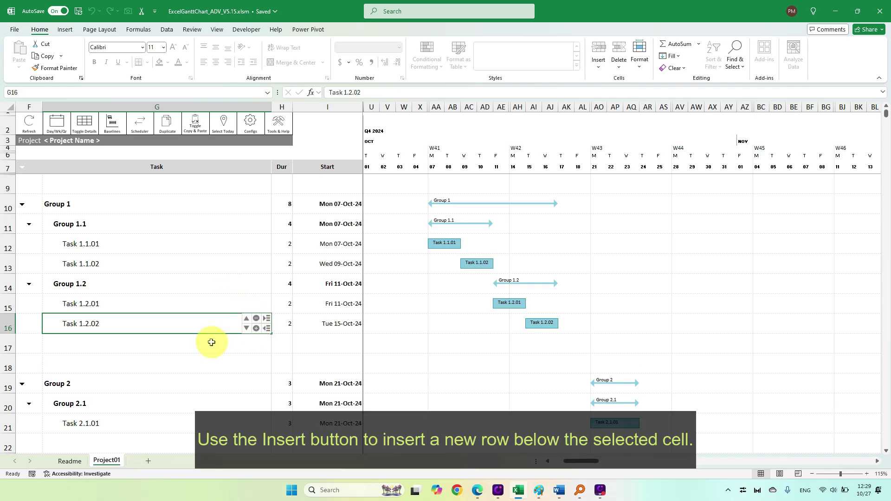
# Step: Delete the Task 1.2.02 row, confirming the removal
pyautogui.scroll(-1, 212, 343)
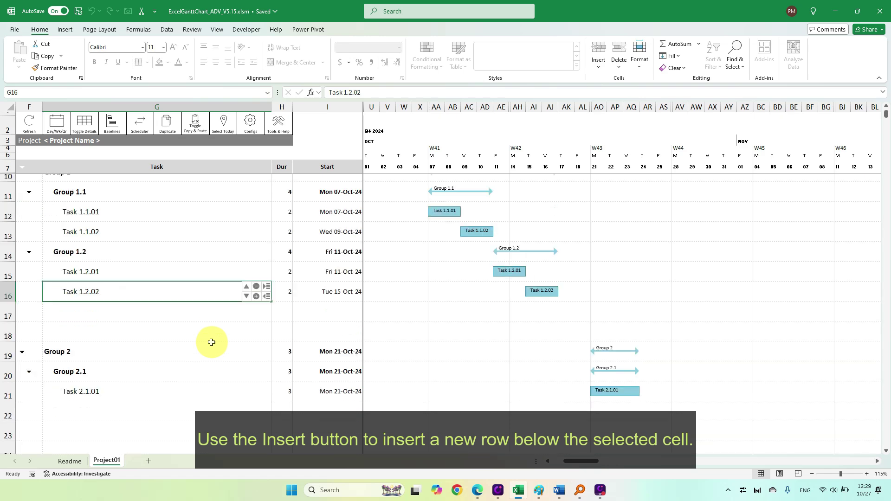
pyautogui.click(257, 287)
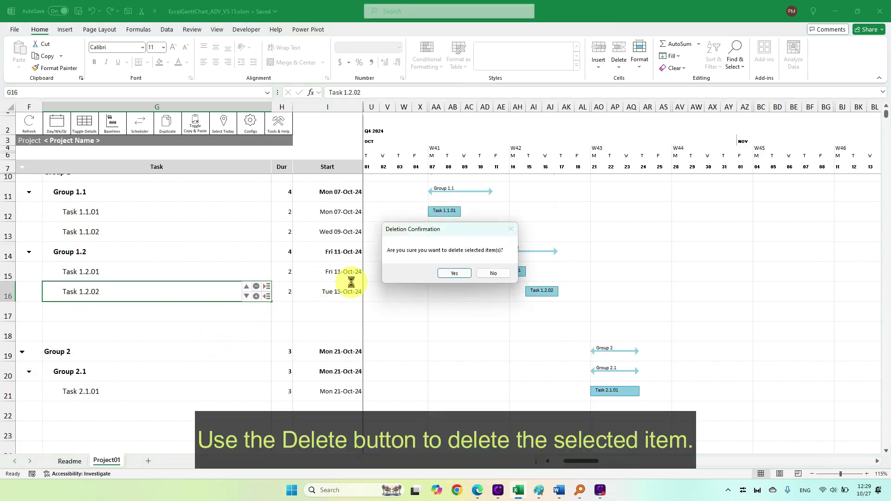
pyautogui.click(447, 276)
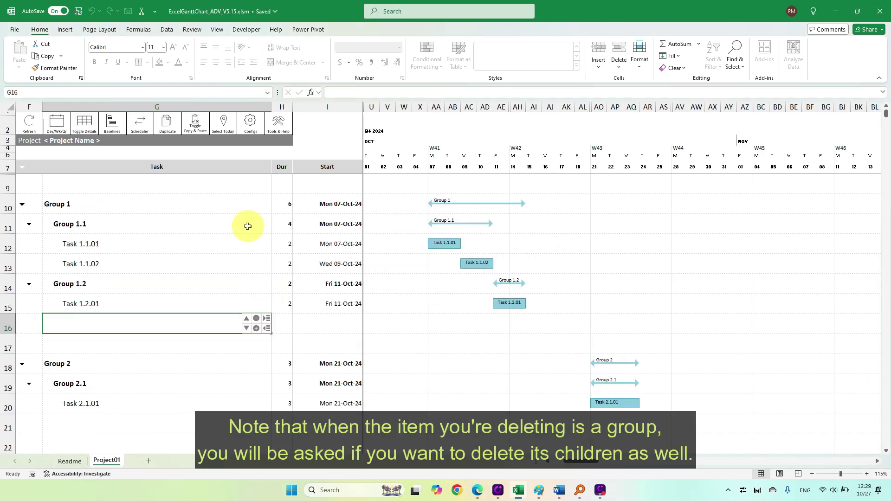
# Step: Delete Group 1.1 together with its child tasks
pyautogui.click(250, 225)
pyautogui.click(258, 220)
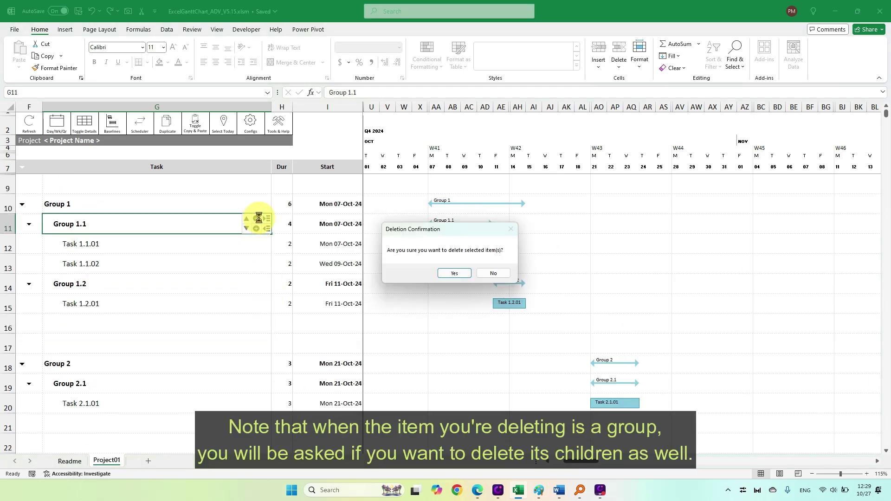
pyautogui.click(468, 278)
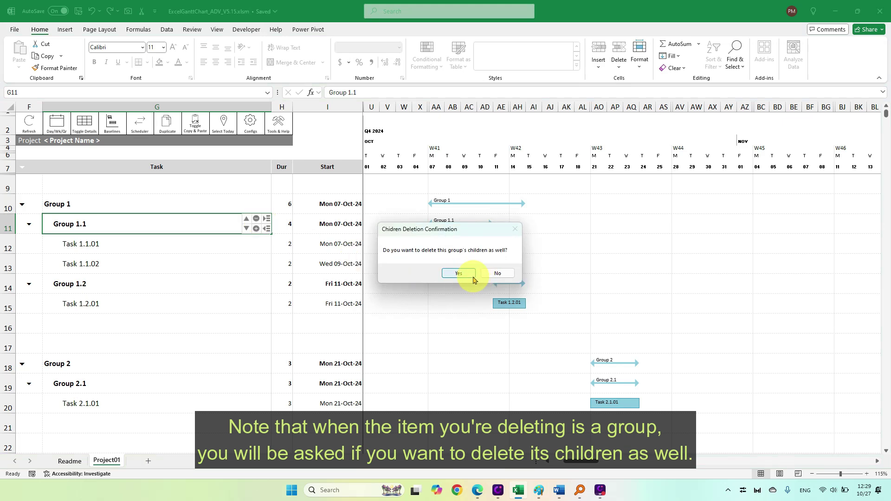
pyautogui.click(470, 274)
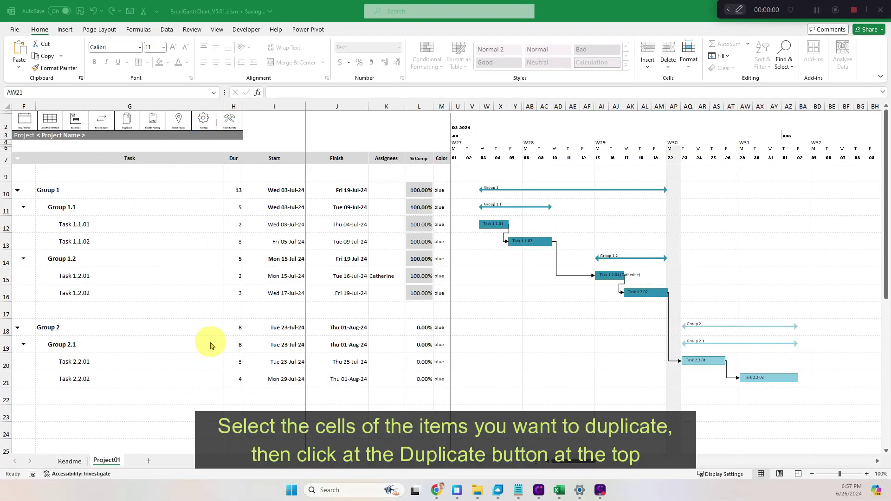
# Step: Duplicate the Group 2 block in G18:G21, pasting the copy at cell G23
pyautogui.click(147, 327)
pyautogui.moveTo(148, 327); pyautogui.dragTo(152, 372)
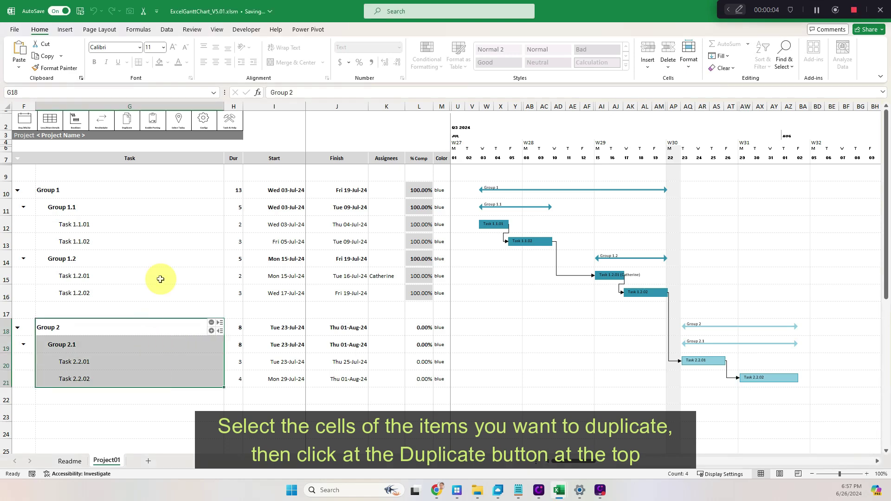
pyautogui.click(135, 133)
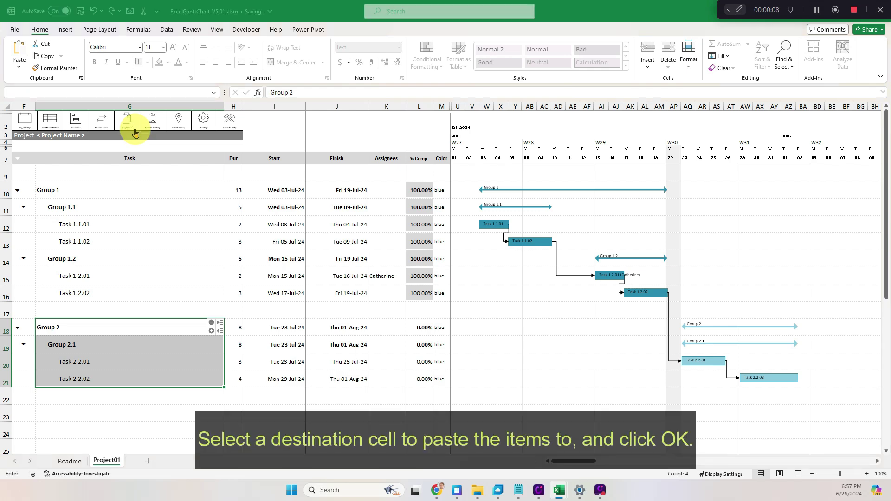
pyautogui.click(119, 412)
pyautogui.click(242, 277)
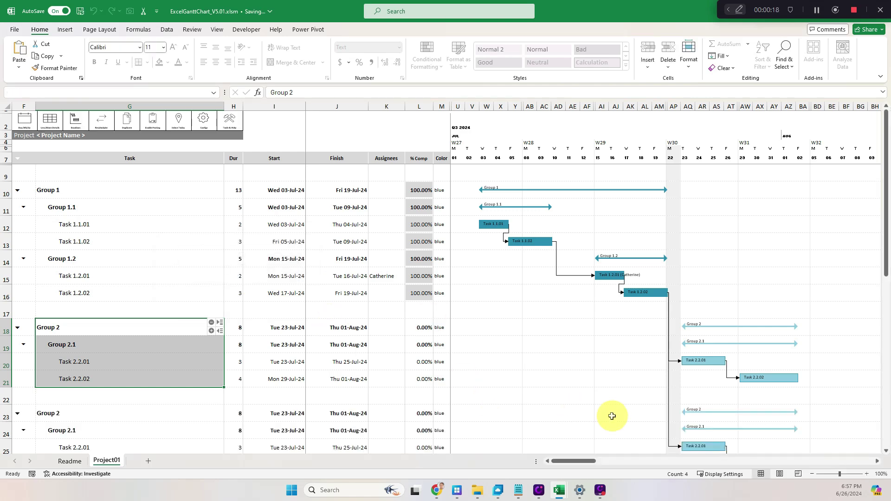
pyautogui.scroll(-2, 613, 416)
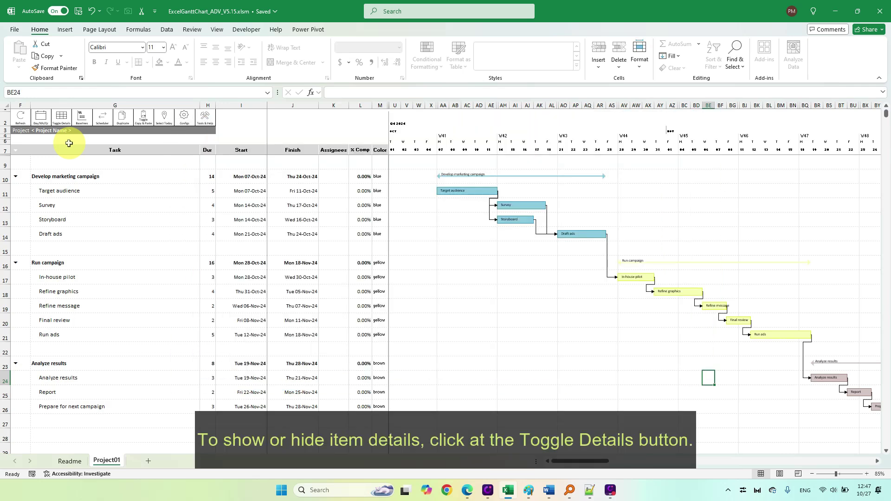
# Step: Show detail columns N–S: the two free columns plus Baseline and Baseline2 start/finish dates
pyautogui.click(63, 119)
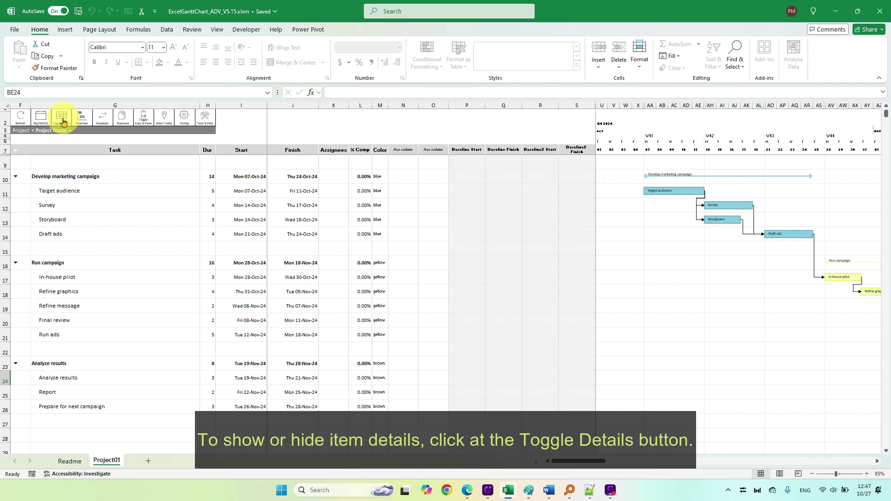
# Step: Hide the N–S detail columns and cycle the Gantt timeline scale with the Day/Wk/Qtr button
pyautogui.click(64, 120)
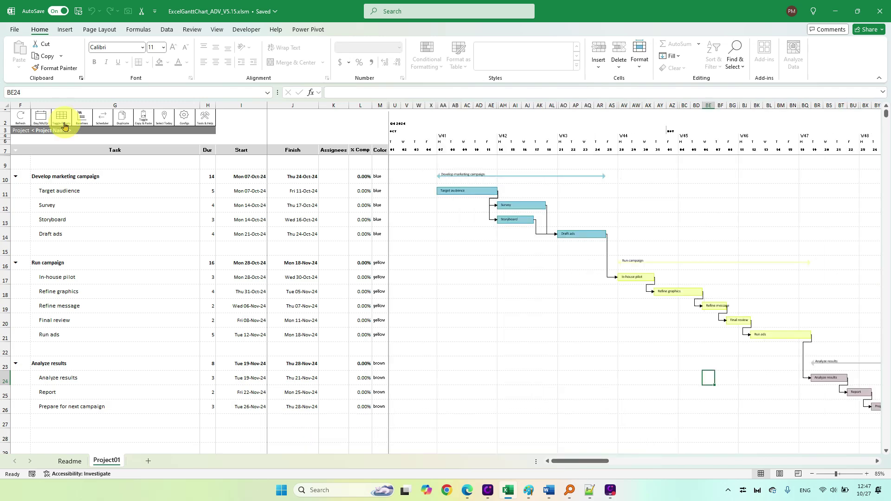
pyautogui.moveTo(580, 465)
pyautogui.mouseDown()
pyautogui.moveTo(611, 460)
pyautogui.moveTo(581, 462)
pyautogui.mouseUp()
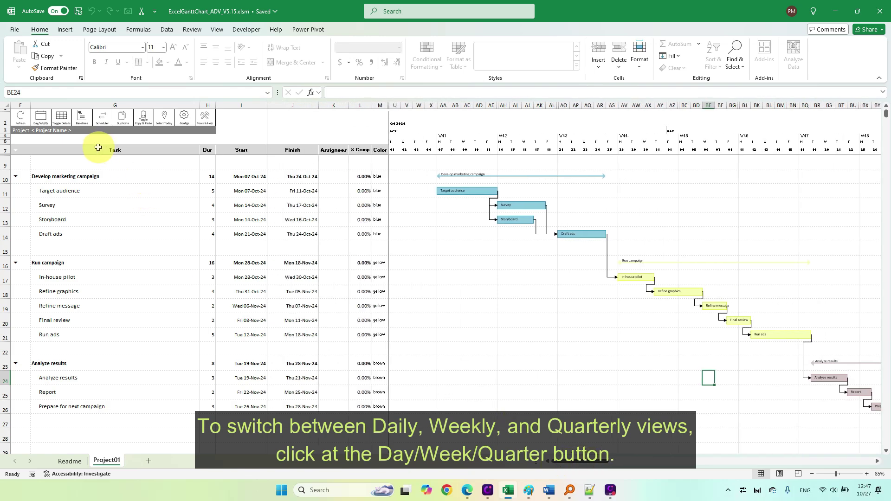
pyautogui.click(41, 120)
pyautogui.click(43, 121)
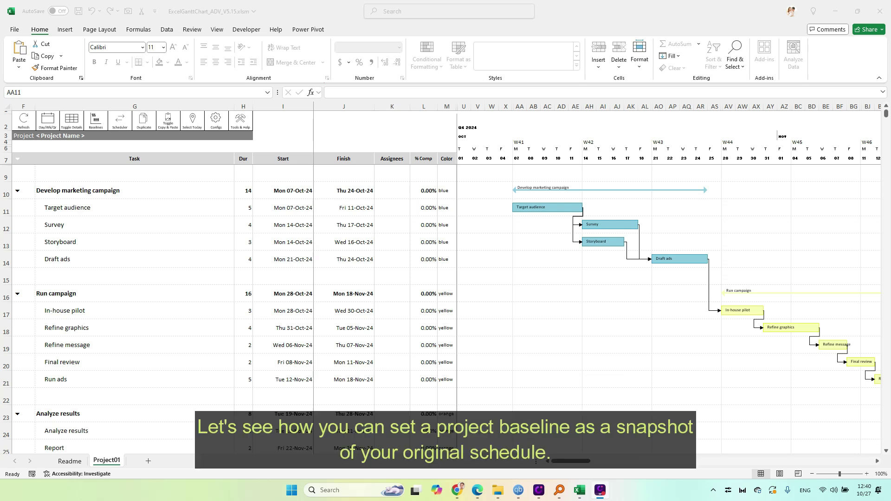
# Step: Set the first baseline for all items with Show enabled, adding grey bars under each task
pyautogui.click(196, 193)
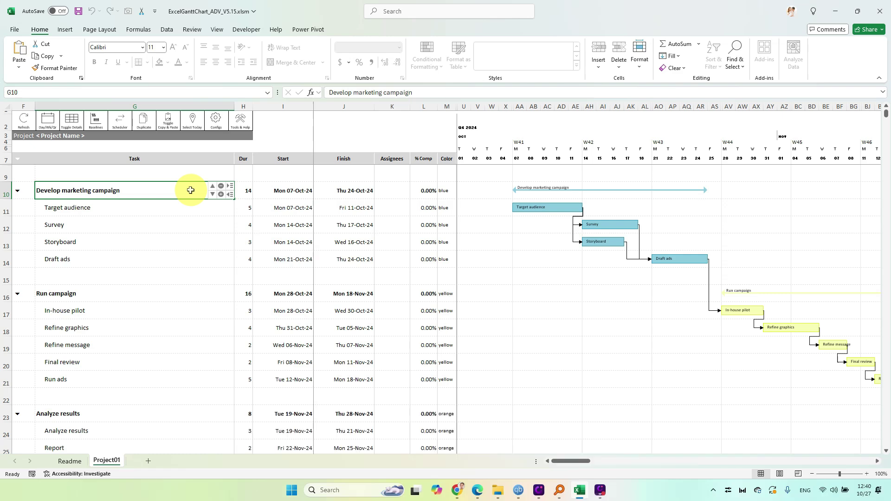
pyautogui.click(103, 131)
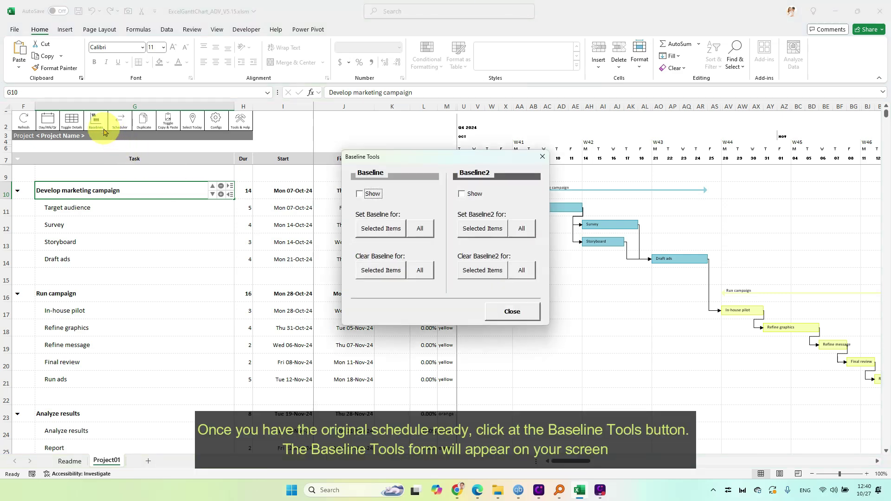
pyautogui.moveTo(455, 156); pyautogui.dragTo(388, 160)
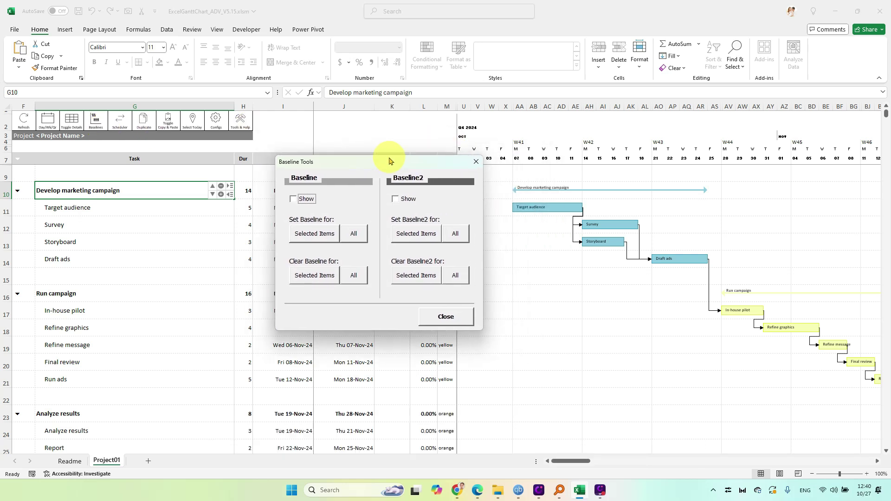
pyautogui.click(313, 198)
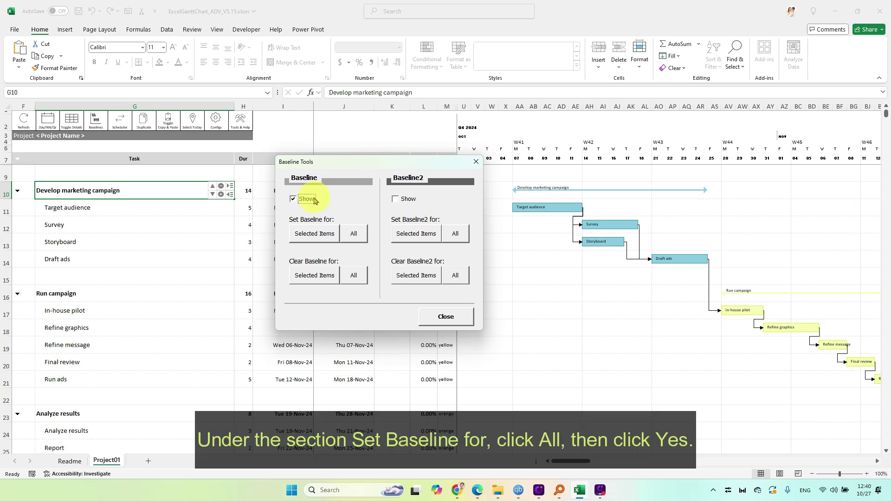
pyautogui.click(363, 237)
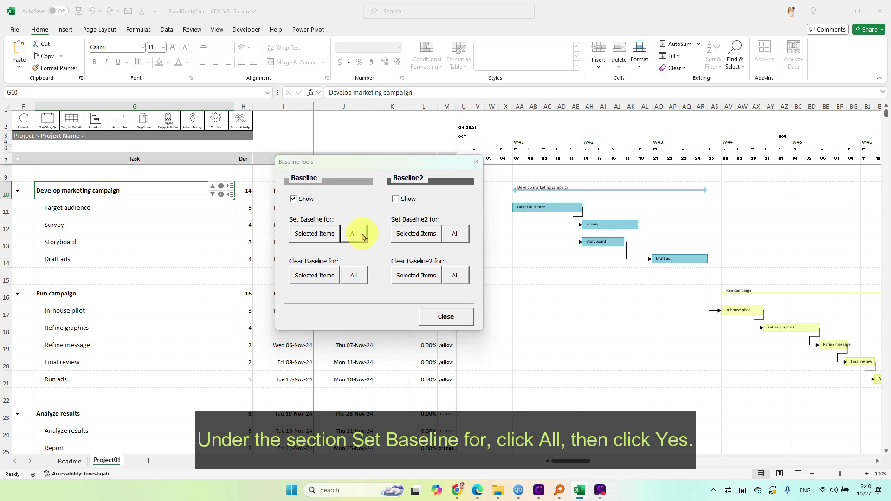
pyautogui.click(431, 275)
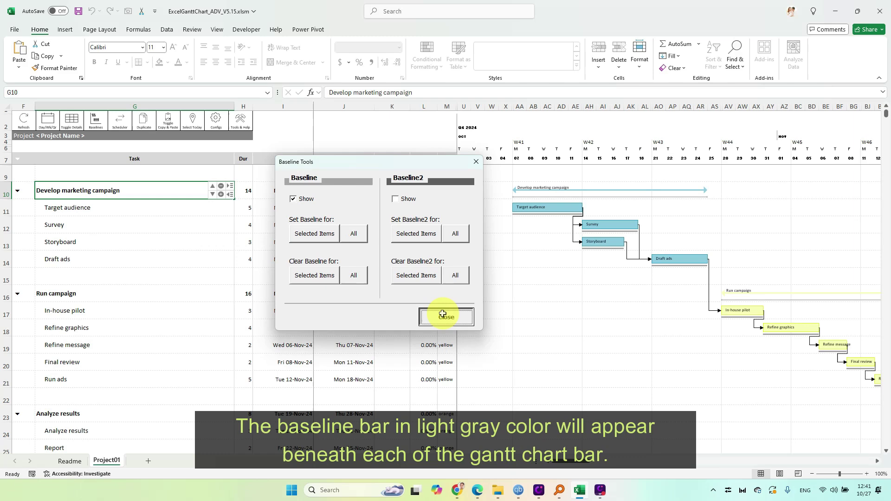
# Step: Change Target audience's start in cell I11 to Thu 10-Oct-24 using the date picker
pyautogui.click(446, 383)
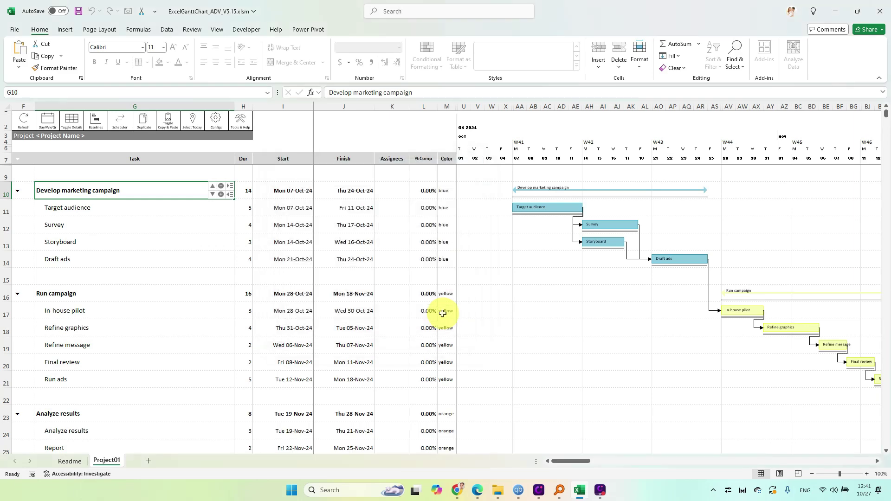
pyautogui.doubleClick(301, 205)
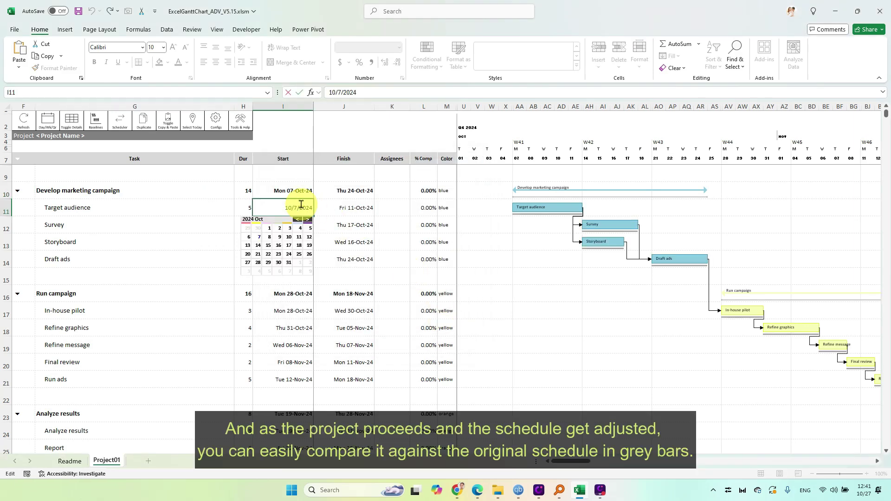
pyautogui.click(288, 237)
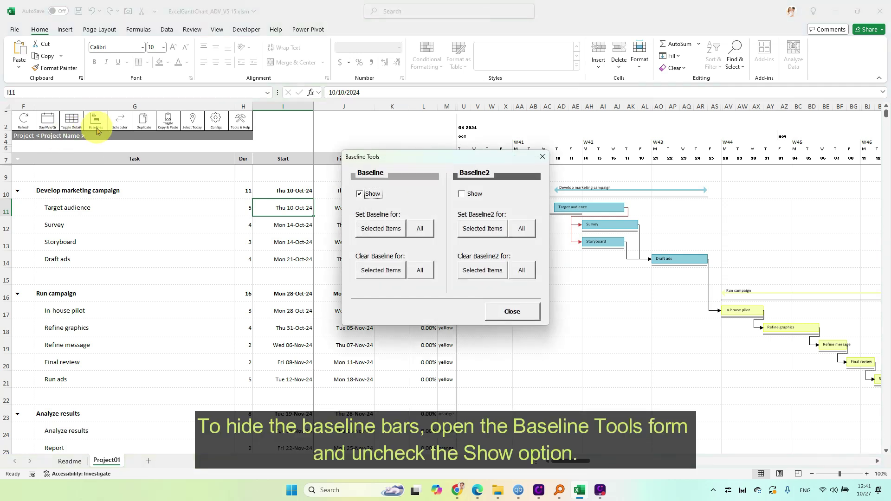
# Step: Turn off the baseline display and clear the baseline for all items
pyautogui.click(367, 196)
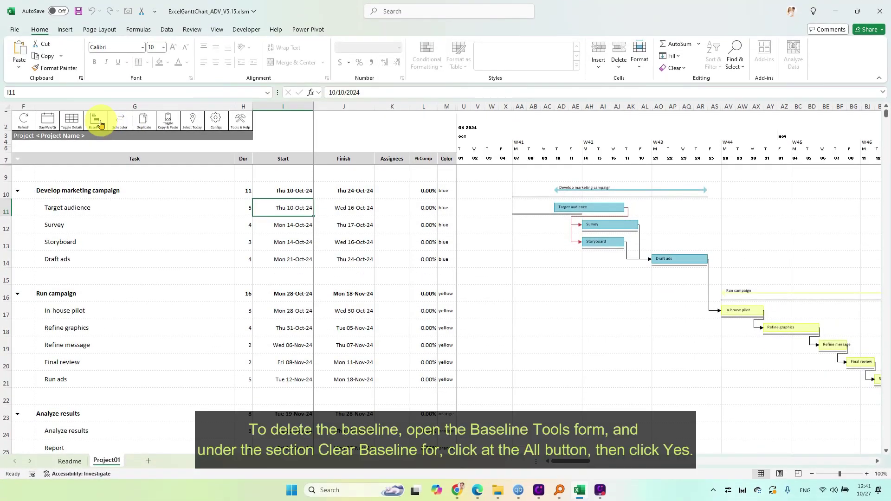
pyautogui.click(100, 123)
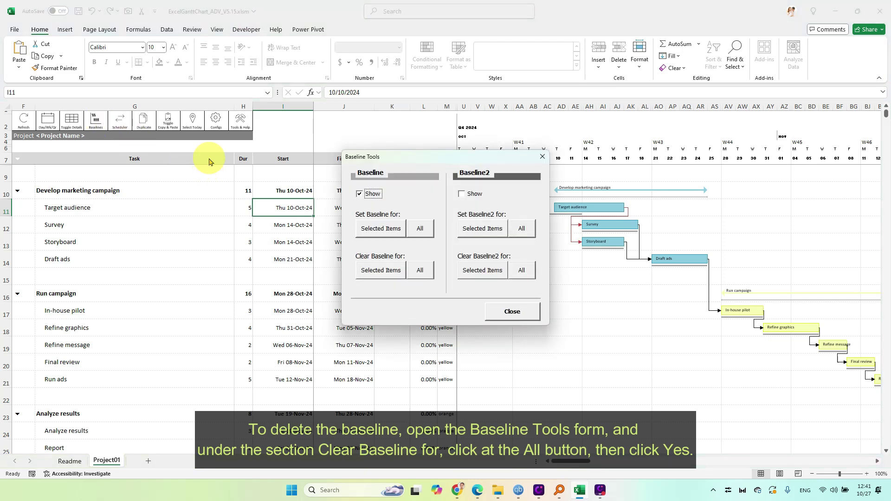
pyautogui.click(430, 271)
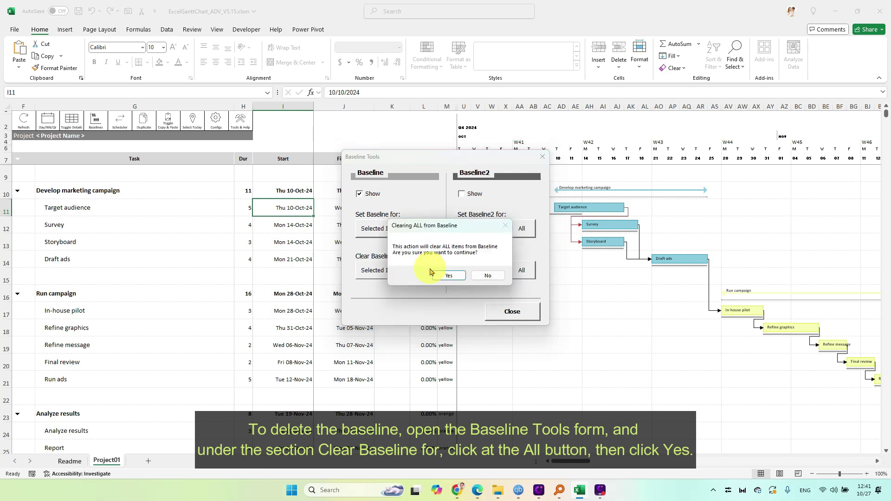
pyautogui.click(449, 275)
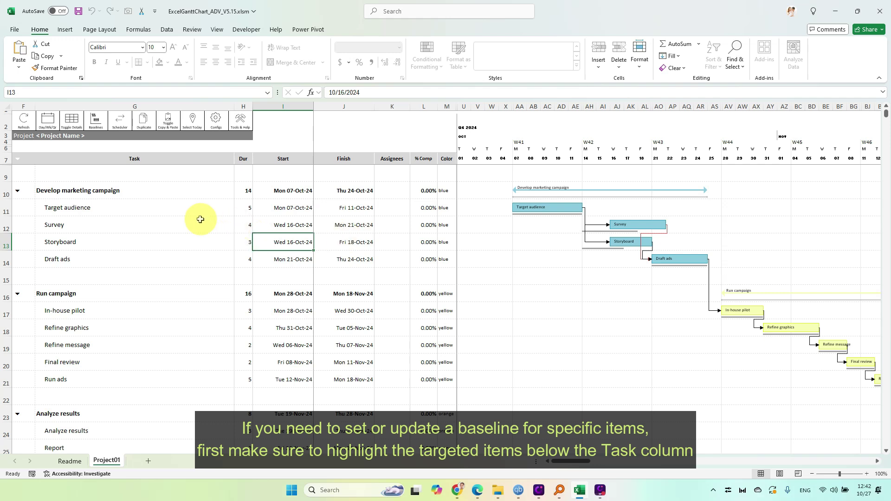
# Step: Select Survey and Storyboard (G12:G13) and set a baseline for Selected Items only
pyautogui.moveTo(200, 222); pyautogui.dragTo(200, 245)
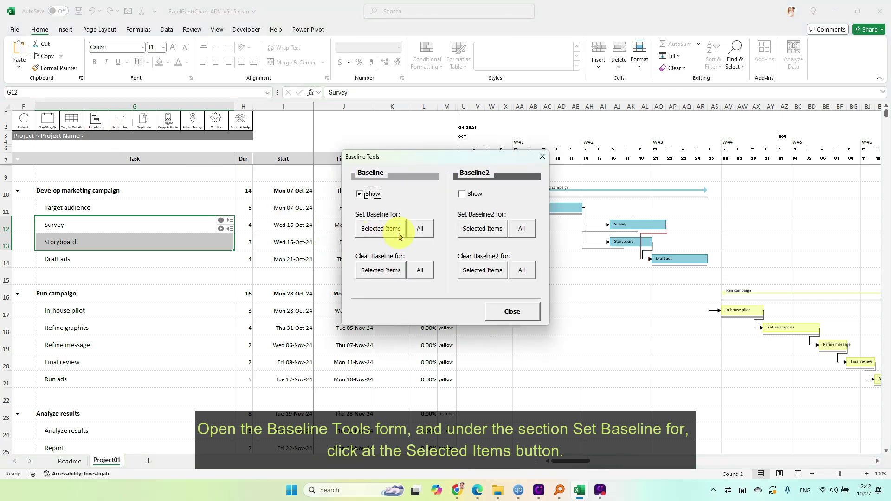
pyautogui.click(381, 228)
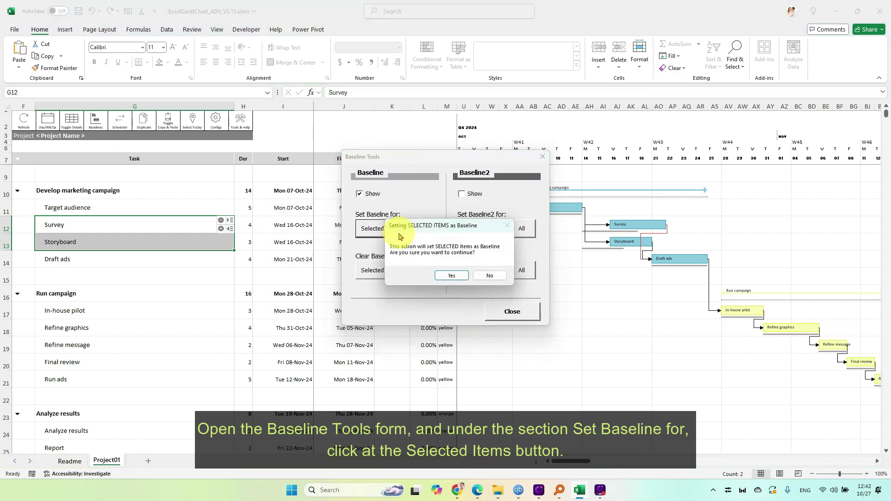
pyautogui.click(453, 276)
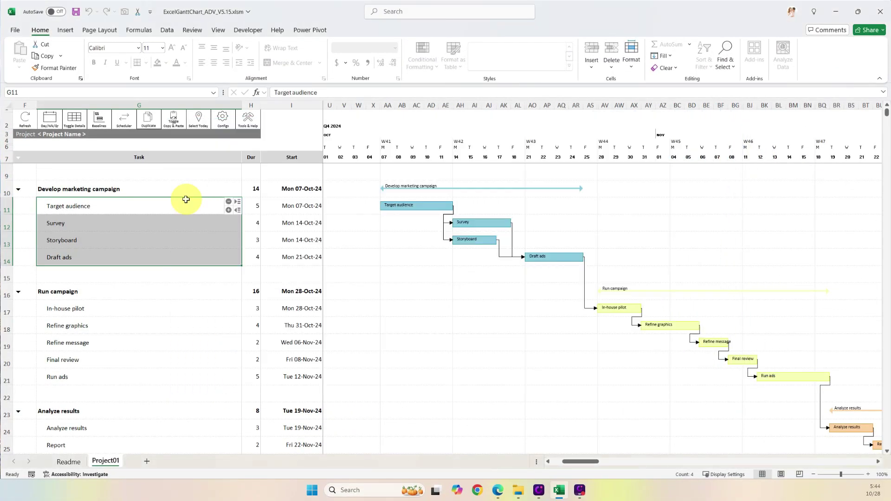
# Step: Use Manual Adjustment to move the selected campaign subtasks +7 days, then -5 days
pyautogui.moveTo(186, 197); pyautogui.dragTo(190, 253)
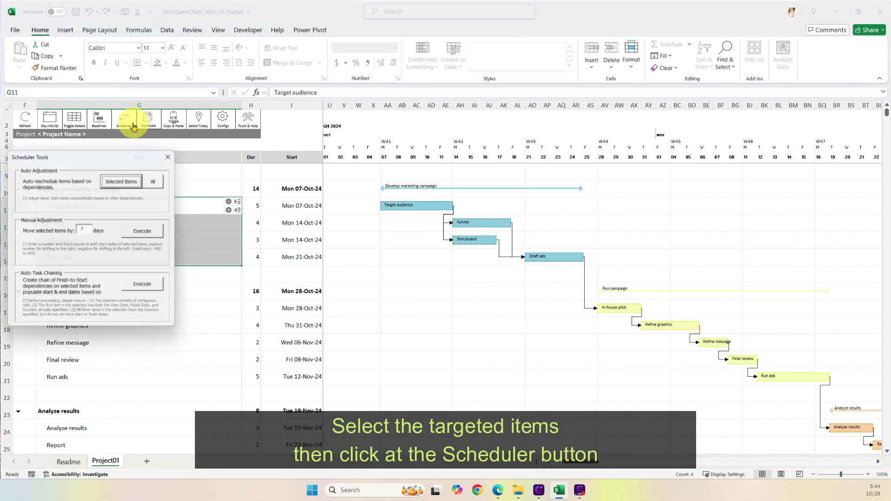
pyautogui.click(85, 226)
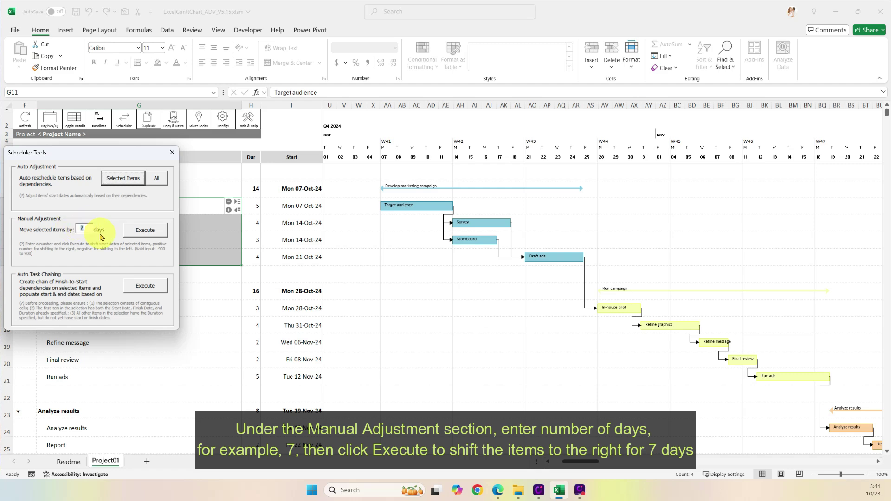
pyautogui.click(129, 232)
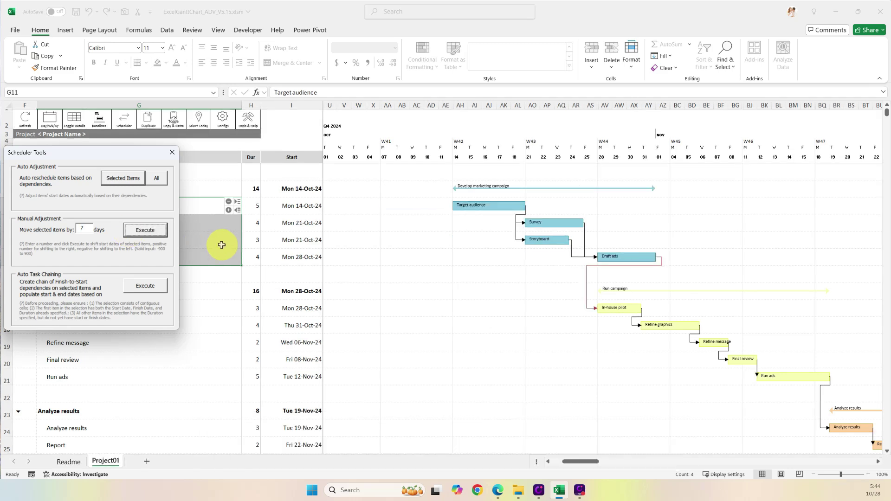
pyautogui.click(83, 228)
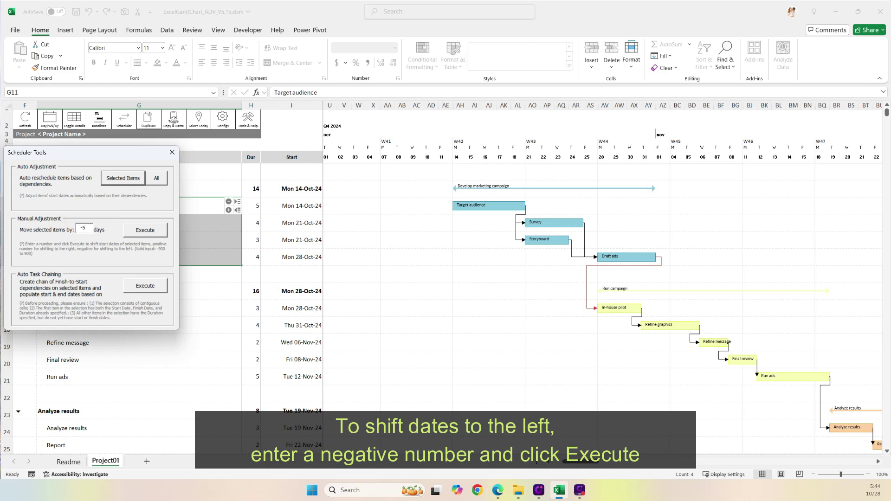
pyautogui.click(153, 229)
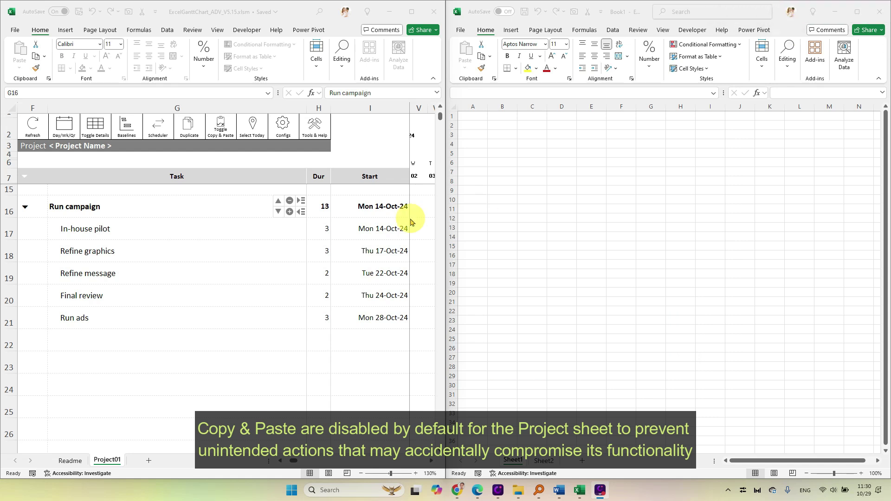
# Step: Enable Toggle Copy & Paste on the Project01 sheet and accept the caution message
pyautogui.click(285, 251)
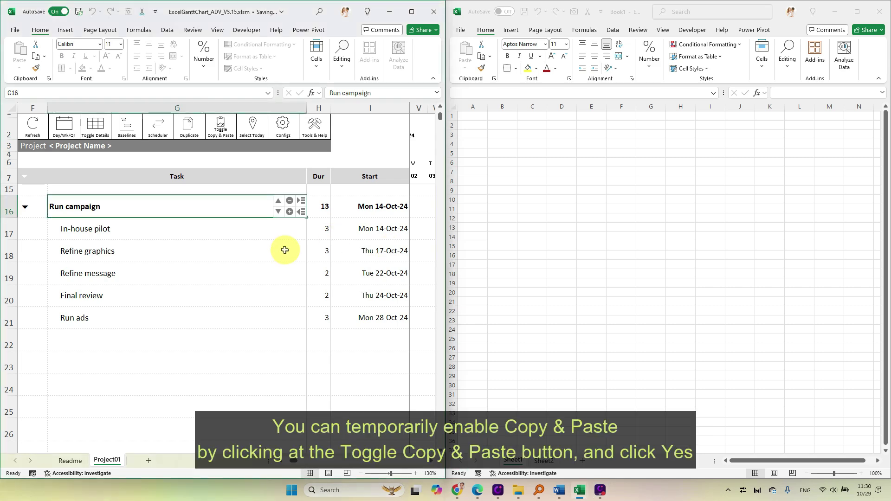
pyautogui.click(230, 134)
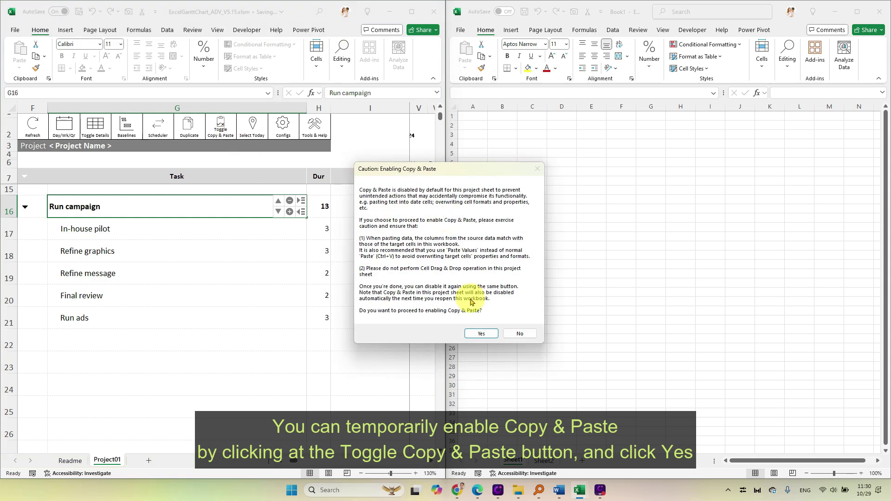
pyautogui.click(479, 333)
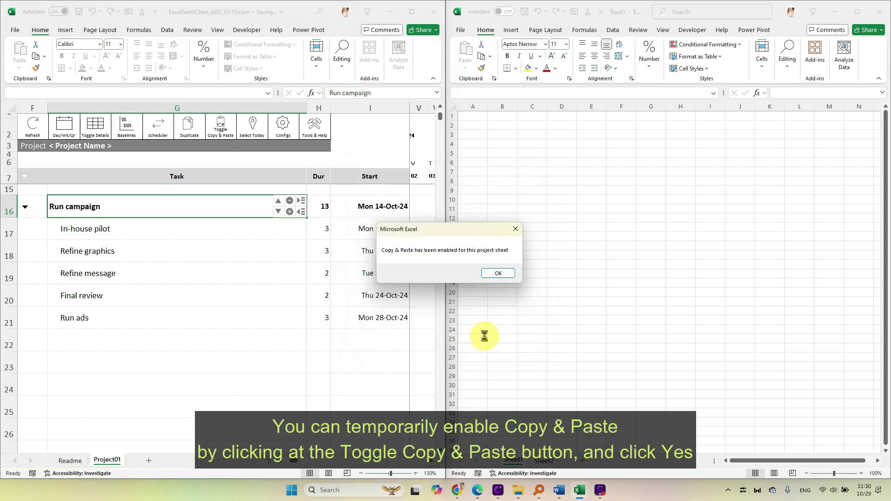
# Step: Copy the Run campaign tasks and durations (G16:H21) to Book1 cell B3, widening column B
pyautogui.click(497, 274)
pyautogui.moveTo(235, 208); pyautogui.dragTo(318, 314)
pyautogui.rightClick(321, 251)
pyautogui.click(365, 191)
pyautogui.rightClick(505, 136)
pyautogui.click(527, 197)
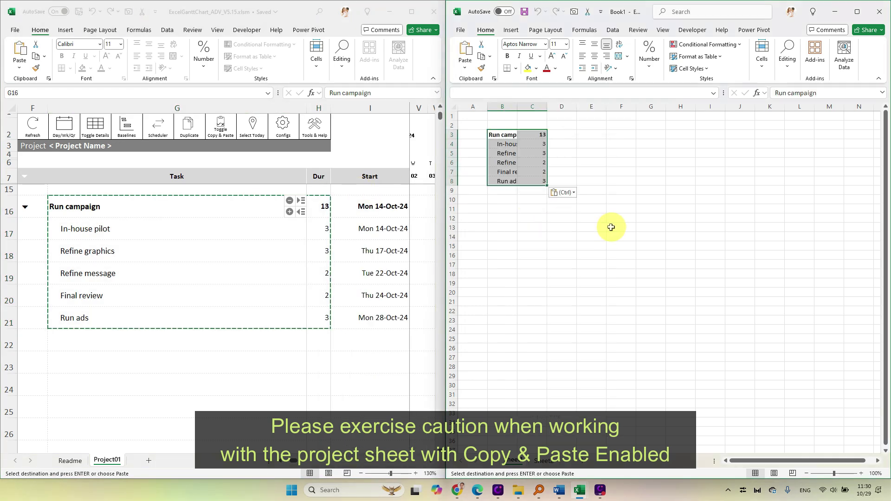
pyautogui.doubleClick(518, 107)
pyautogui.click(635, 155)
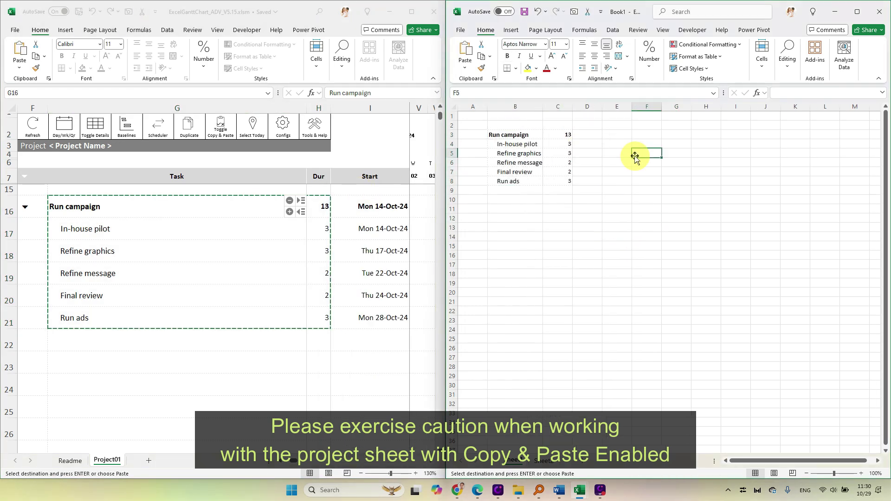
# Step: Copy the Analyze Result tasks from Book1 Sheet2 B5:C8 and paste them as values at G23
pyautogui.click(544, 461)
pyautogui.scroll(-3, 348, 394)
pyautogui.scroll(1, 298, 379)
pyautogui.moveTo(580, 168); pyautogui.dragTo(665, 223)
pyautogui.moveTo(557, 183); pyautogui.dragTo(668, 228)
pyautogui.rightClick(614, 202)
pyautogui.click(636, 194)
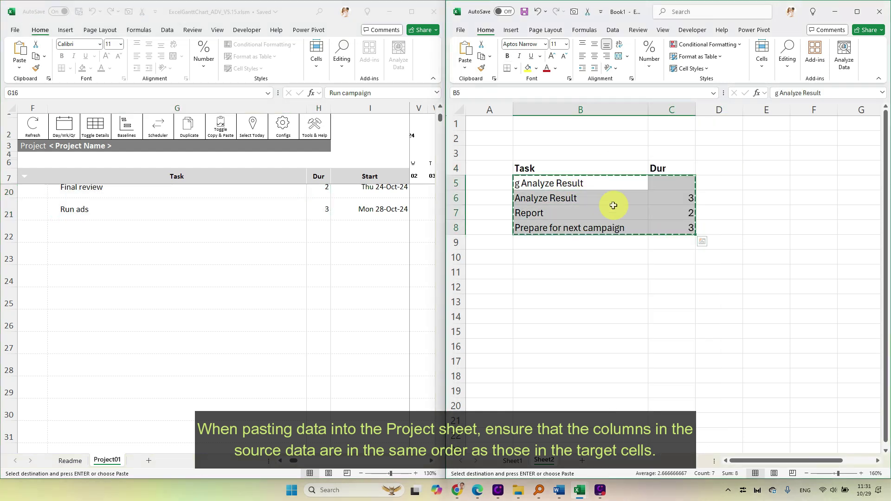
pyautogui.click(159, 255)
pyautogui.rightClick(162, 256)
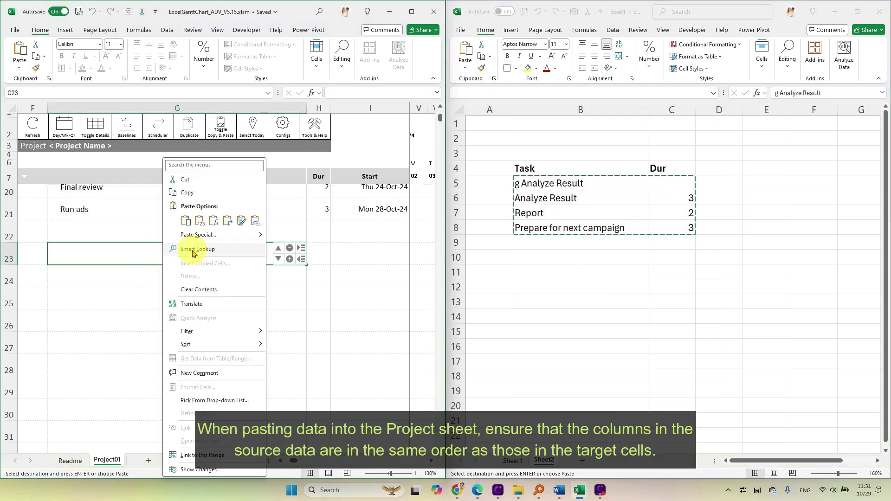
pyautogui.moveTo(263, 238)
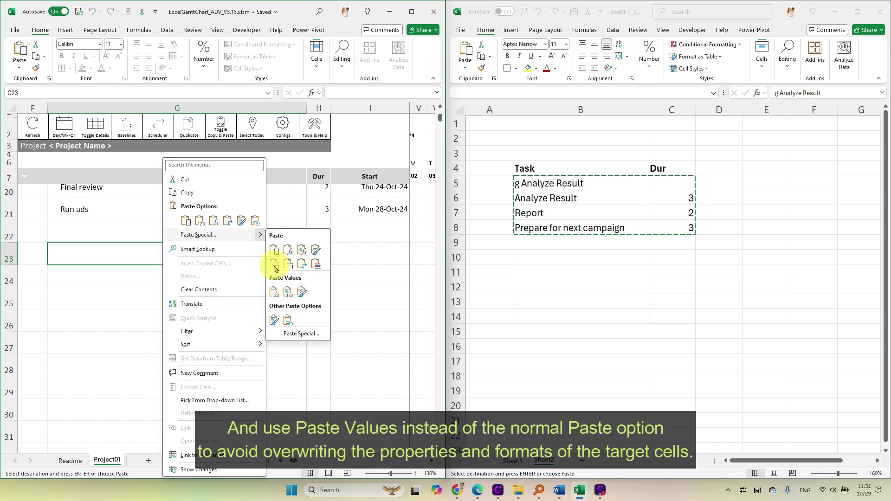
pyautogui.click(275, 293)
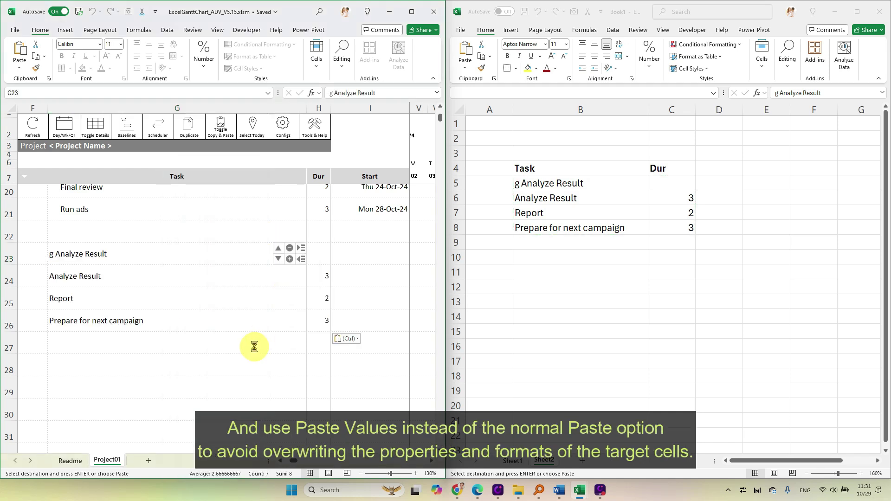
# Step: Set Analyze Result to start Thu 03-Oct-24 from the date picker
pyautogui.click(240, 312)
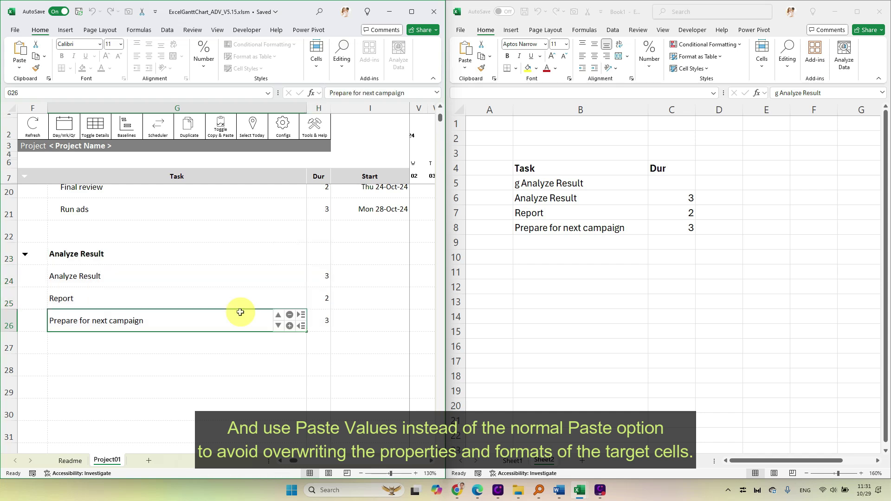
pyautogui.click(379, 277)
pyautogui.click(381, 301)
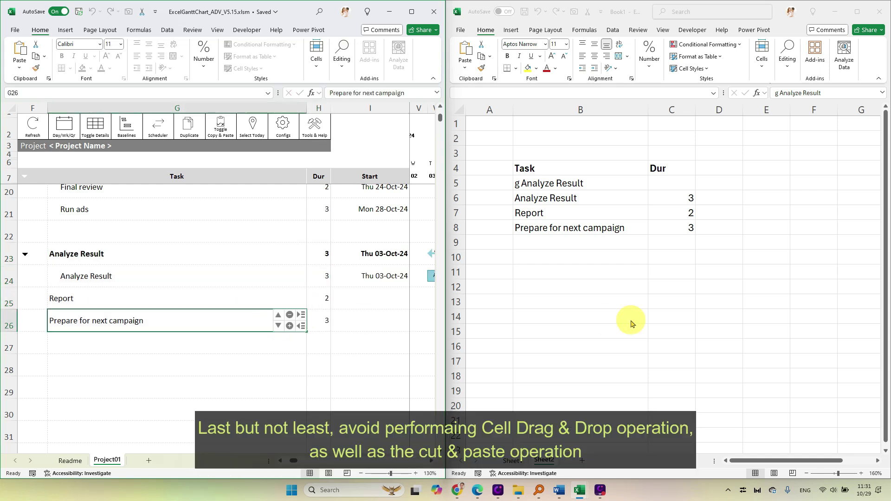
pyautogui.scroll(-1, 225, 323)
# Step: Show that dragging or cutting cell G28 should be avoided, then dismiss the menu
pyautogui.click(246, 304)
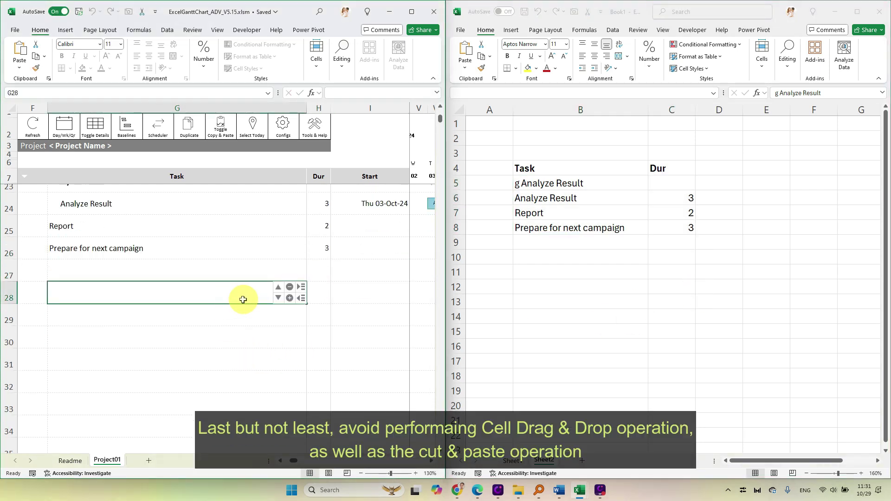
pyautogui.moveTo(247, 304)
pyautogui.mouseDown()
pyautogui.moveTo(249, 312)
pyautogui.moveTo(250, 296)
pyautogui.mouseUp()
pyautogui.rightClick(256, 290)
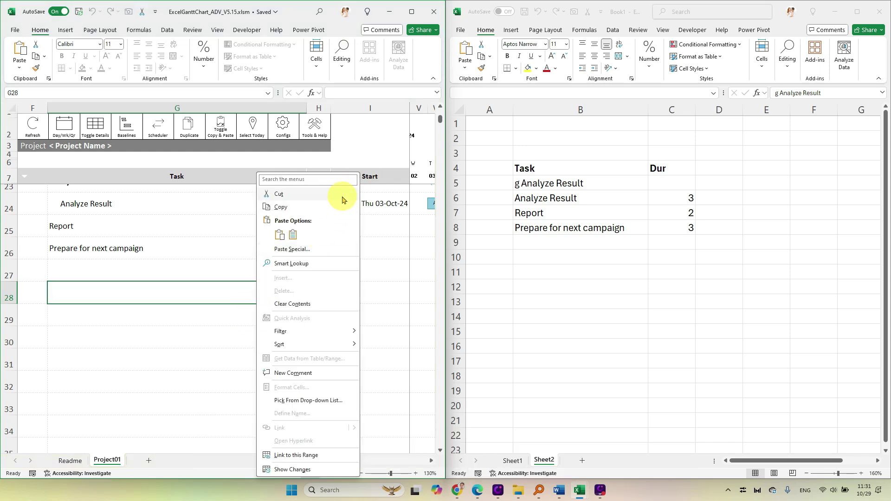
pyautogui.click(245, 288)
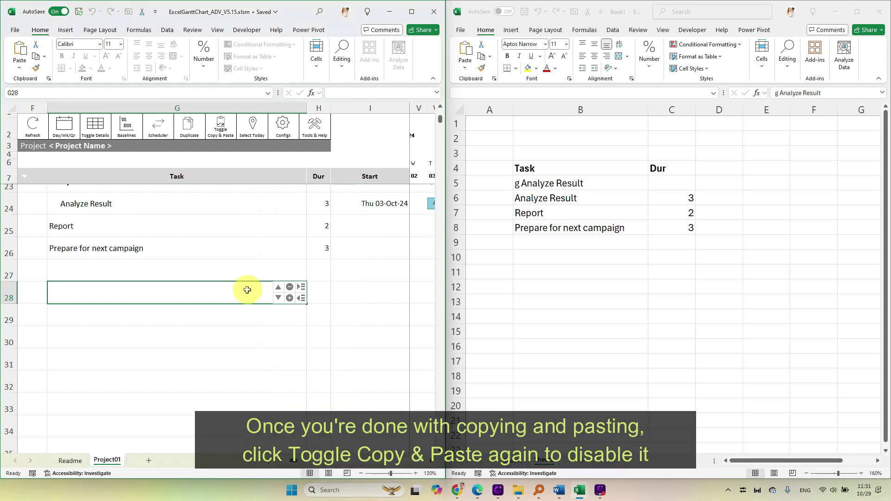
# Step: Disable Toggle Copy & Paste for the Project01 sheet again
pyautogui.click(231, 135)
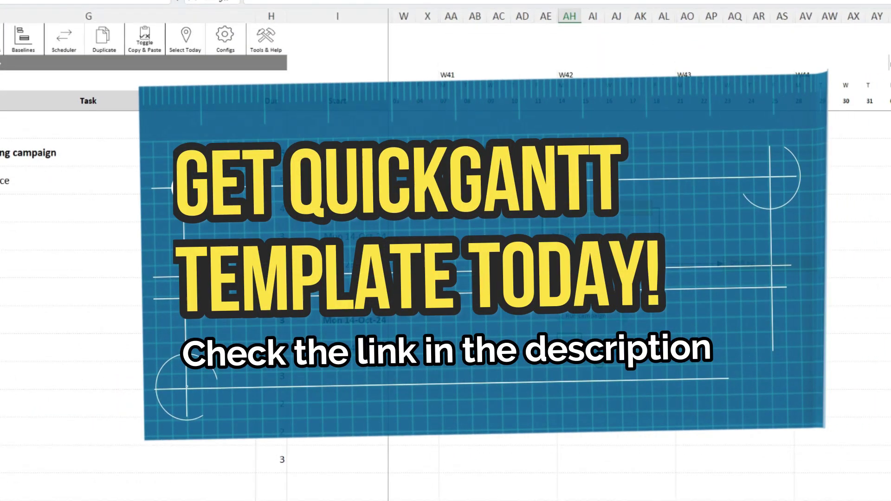
pyautogui.moveTo(140, 367); pyautogui.dragTo(169, 450)
pyautogui.click(63, 40)
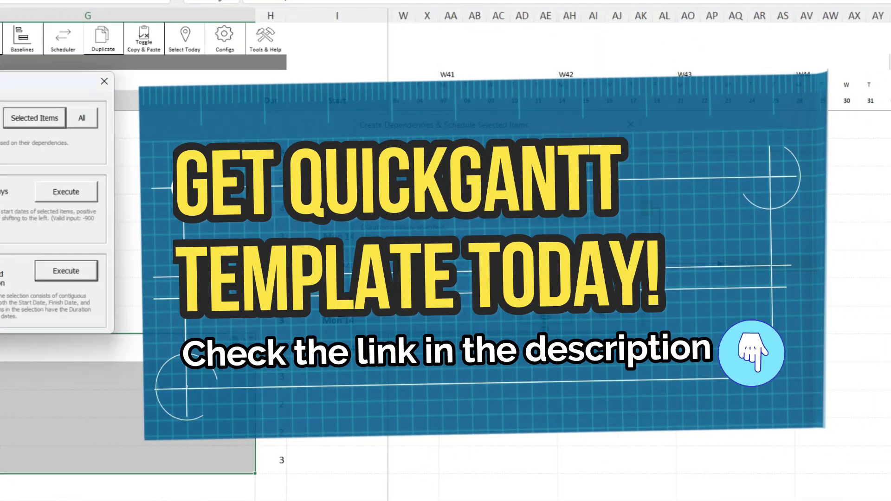